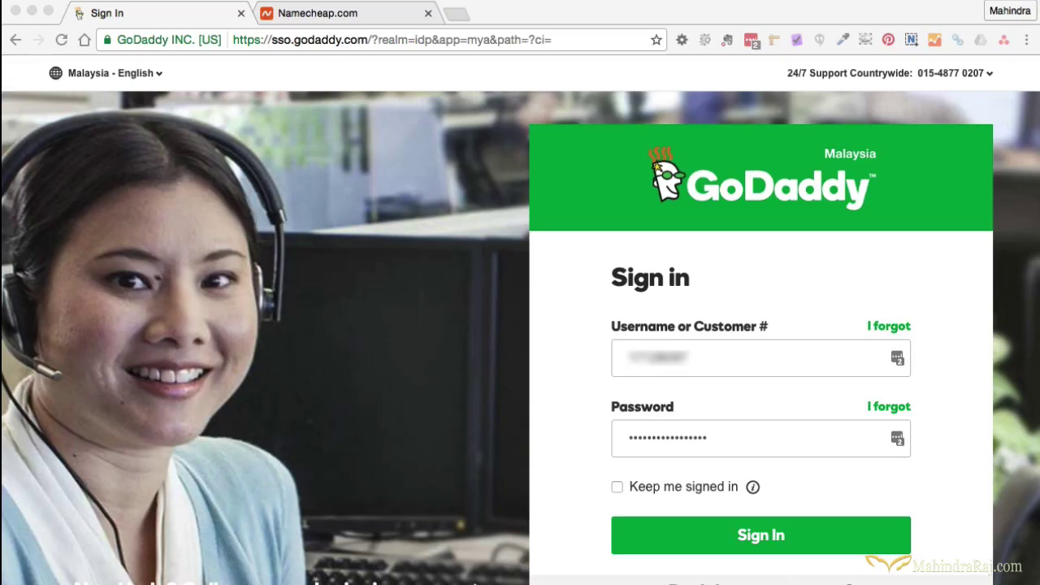
# Sign in to the GoDaddy account with the filled-in credentials and open the management page for its domains.
pyautogui.click(761, 539)
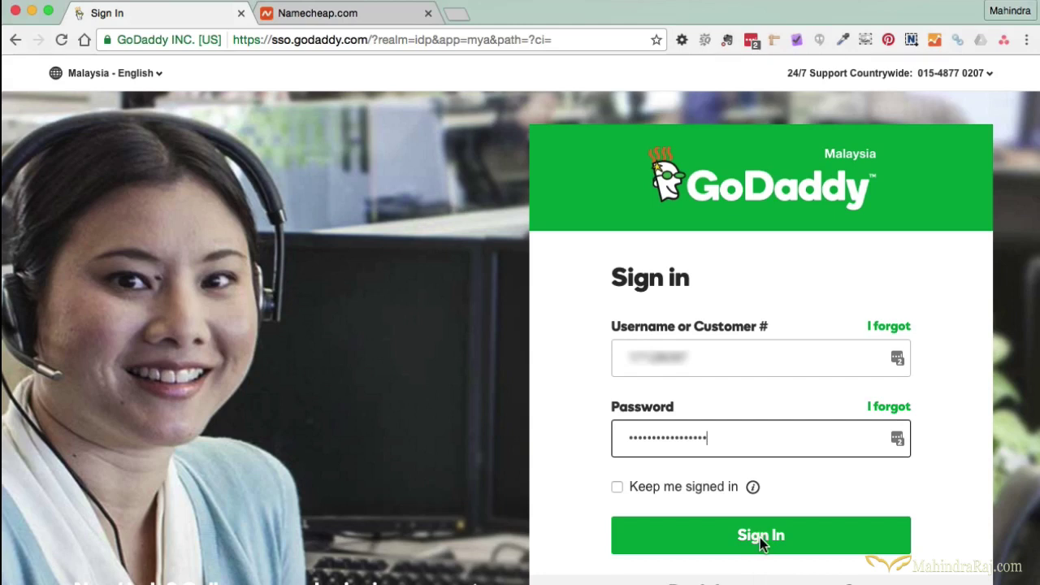
pyautogui.click(759, 538)
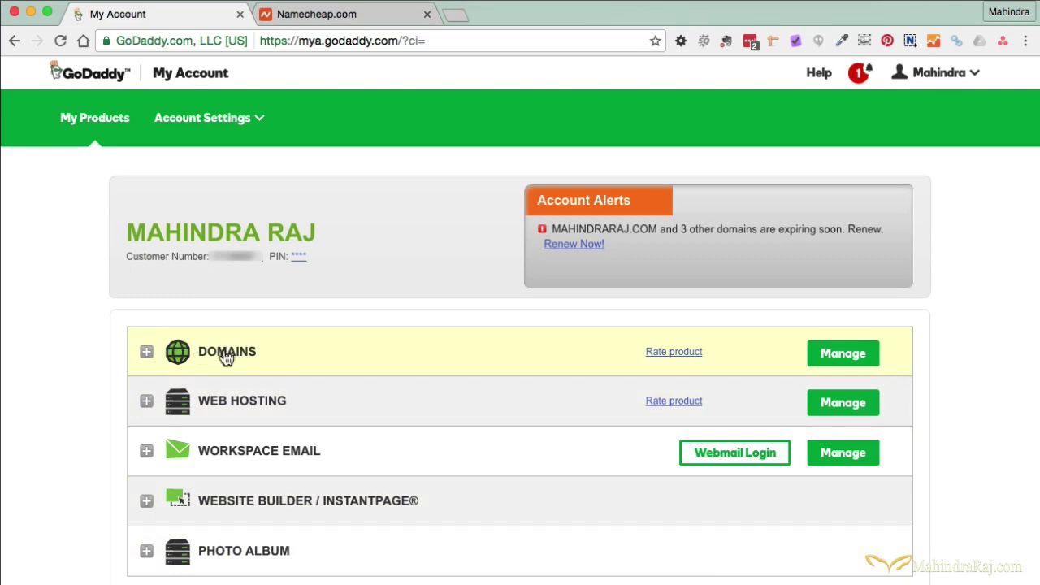
pyautogui.click(844, 363)
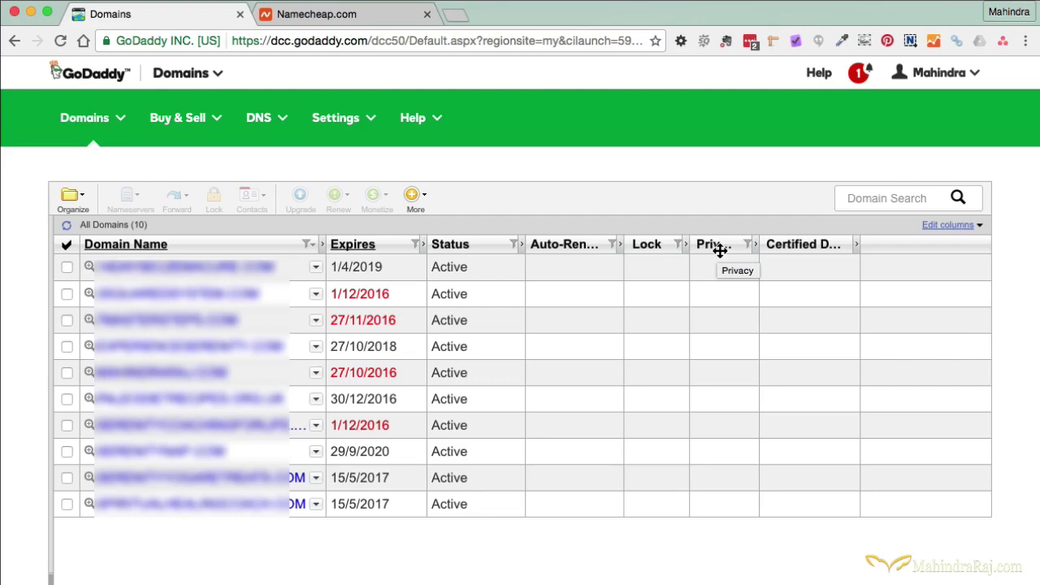
# Select the first domain in the list, review its administrative contact information, and clear the selection.
pyautogui.moveTo(726, 273)
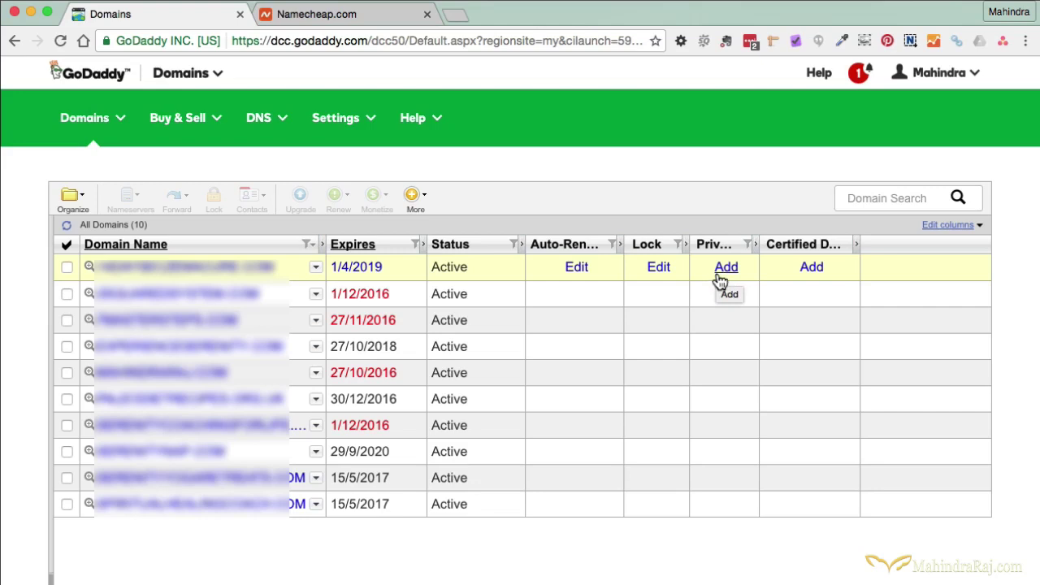
pyautogui.click(68, 269)
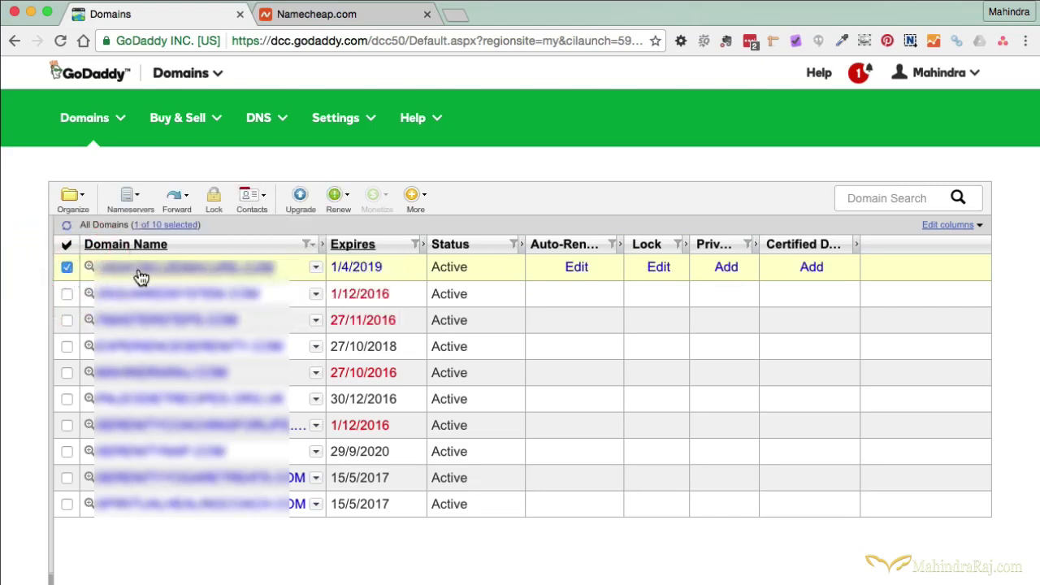
pyautogui.click(265, 206)
pyautogui.click(258, 203)
pyautogui.click(265, 230)
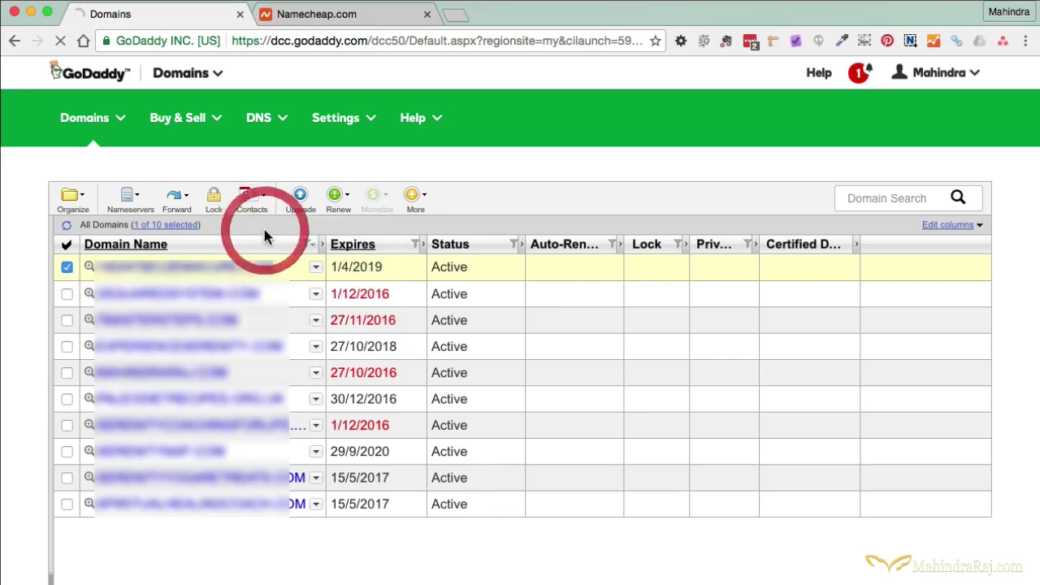
pyautogui.click(455, 238)
pyautogui.scroll(-6, 504, 258)
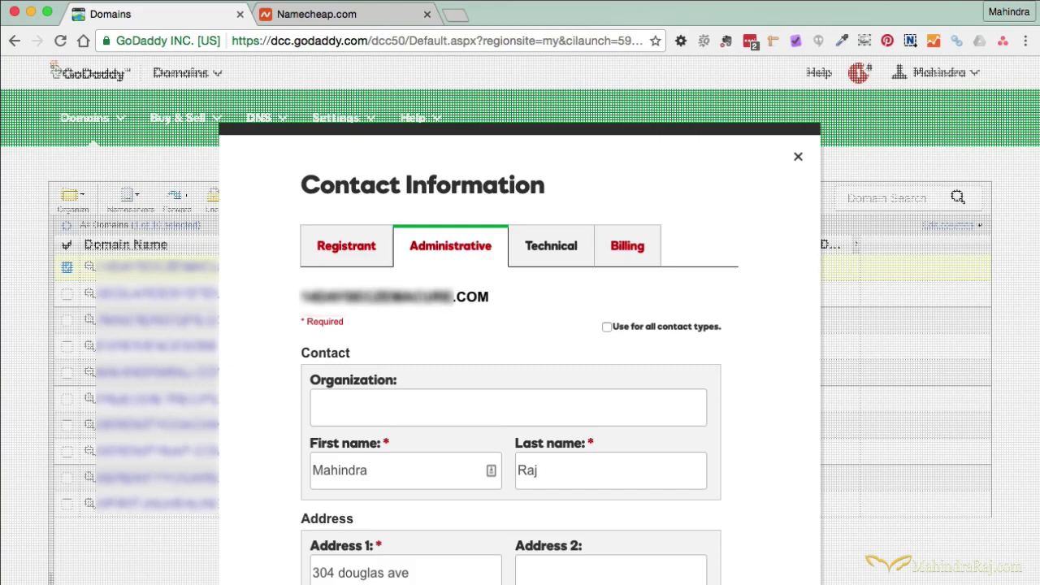
pyautogui.press('Escape')
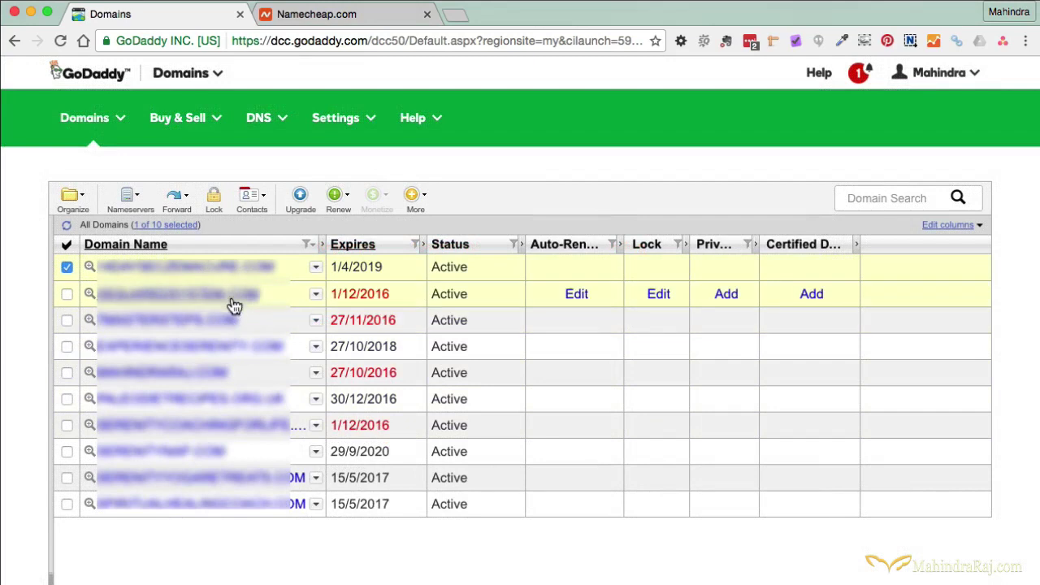
pyautogui.click(261, 202)
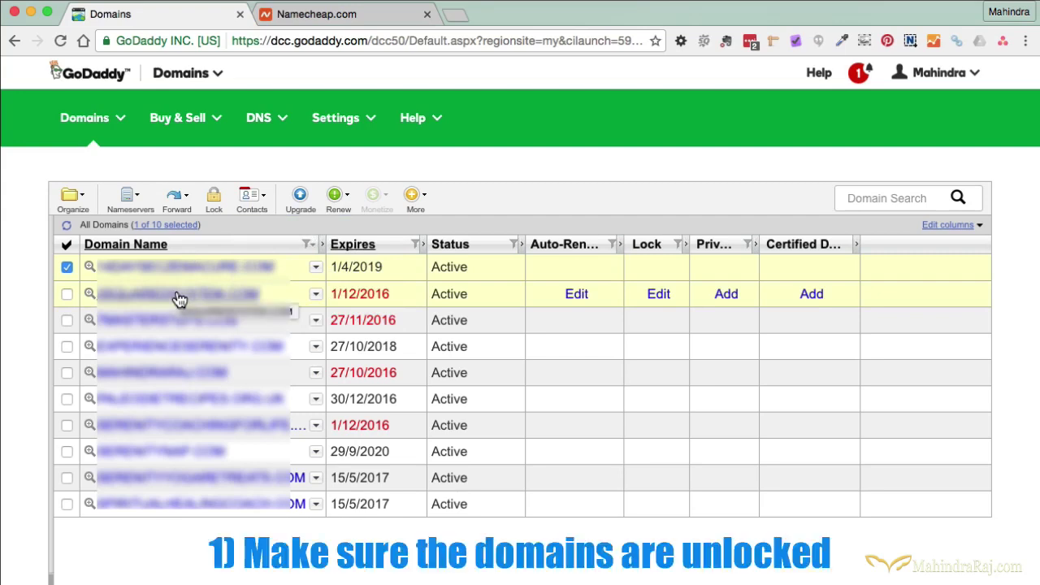
pyautogui.click(66, 266)
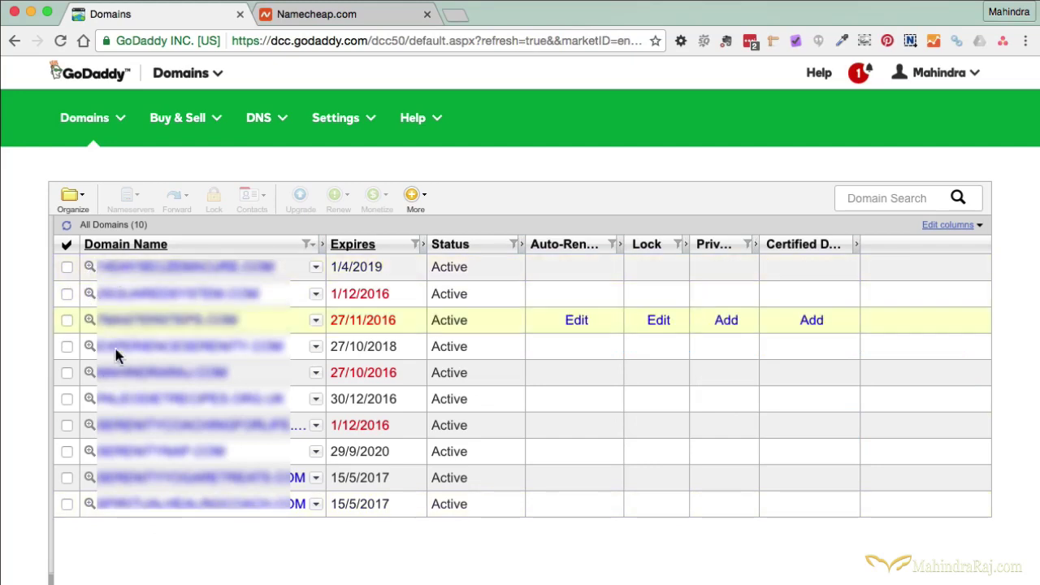
# Review the authorization code email request for the domain expiring 27/10/2016, and return to the full domain list.
pyautogui.moveTo(151, 386); pyautogui.dragTo(169, 382)
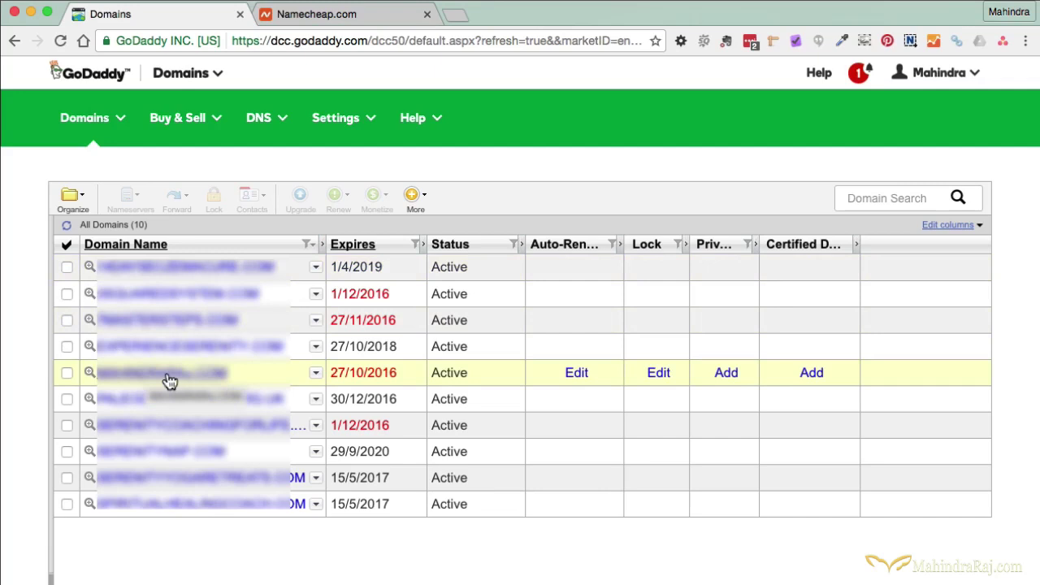
pyautogui.click(168, 380)
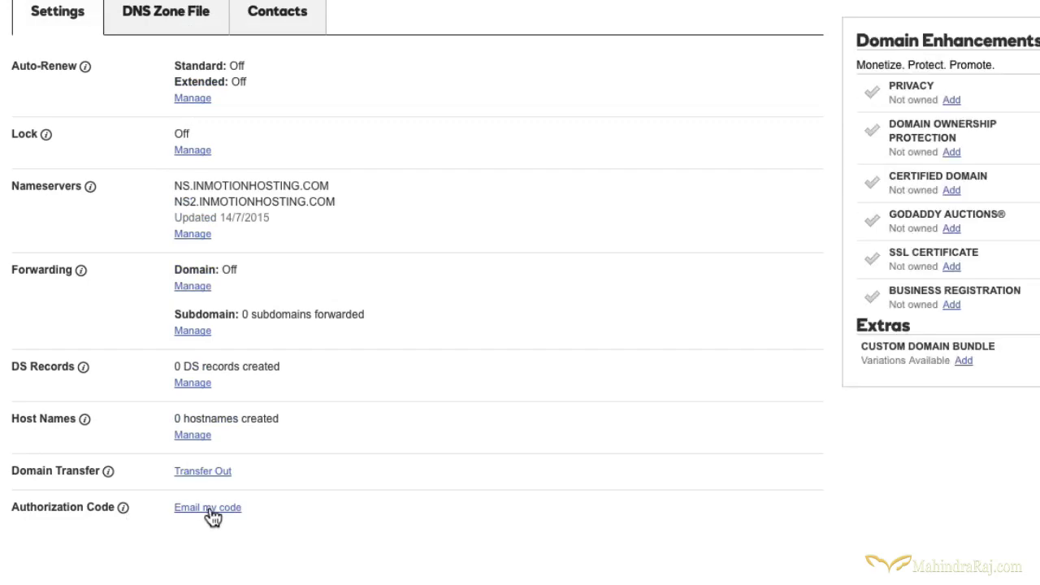
pyautogui.click(209, 513)
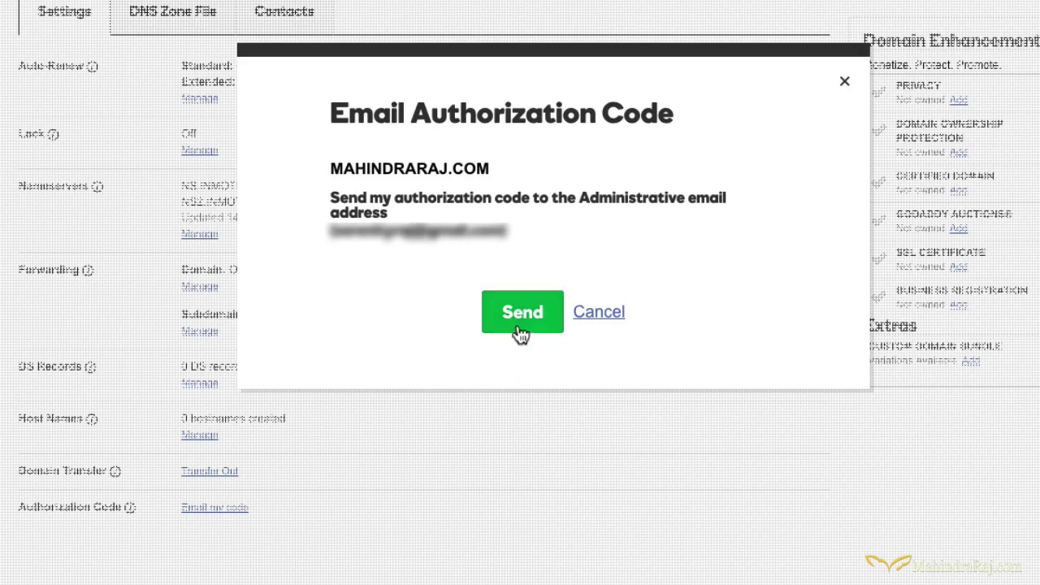
pyautogui.click(844, 81)
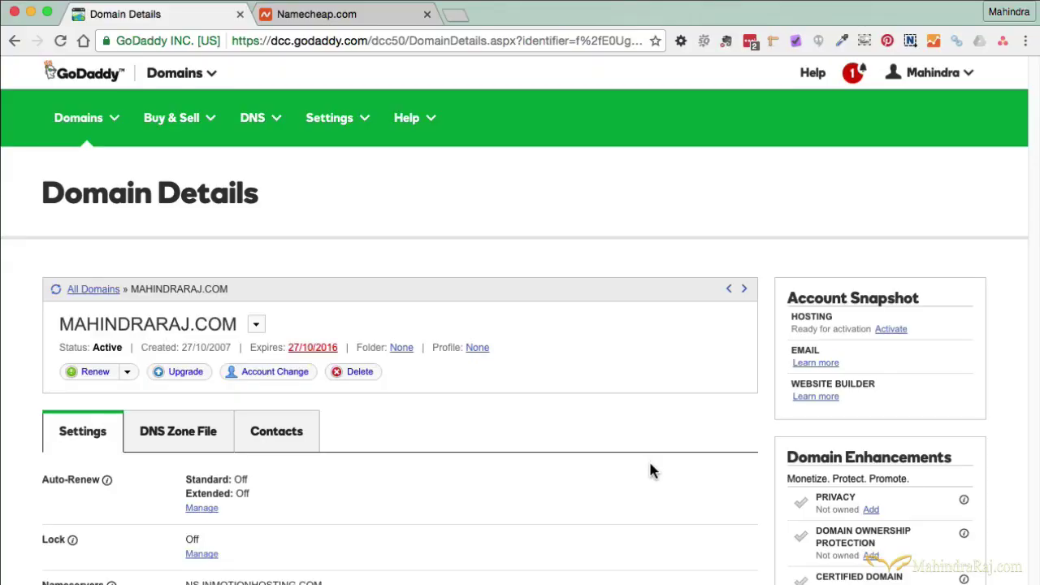
pyautogui.moveTo(90, 129)
pyautogui.click(101, 160)
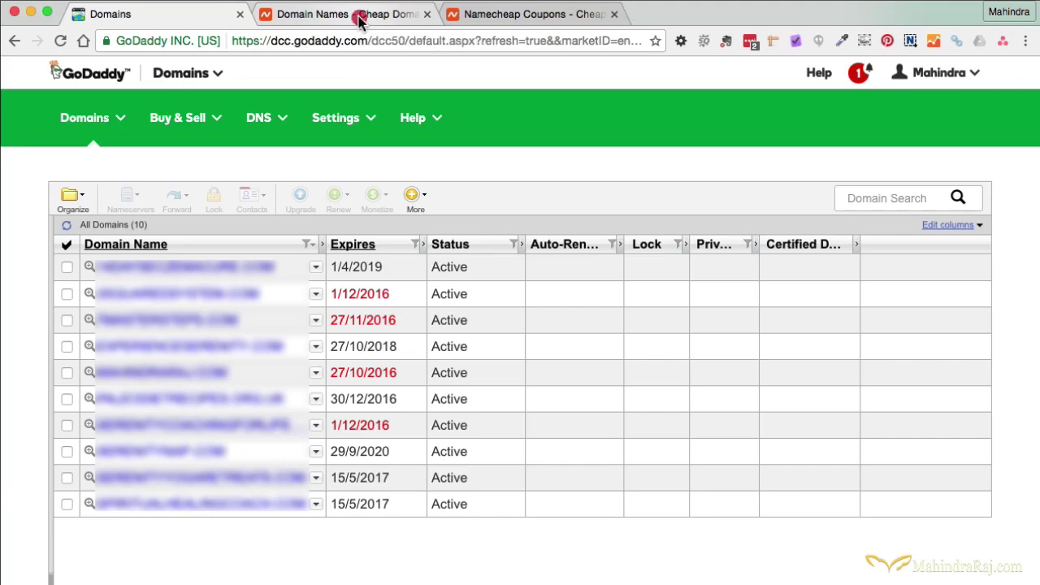
# Switch to Namecheap, open the domain transfer page, and enter the owner's personal .com domain as the domain to transfer.
pyautogui.click(360, 17)
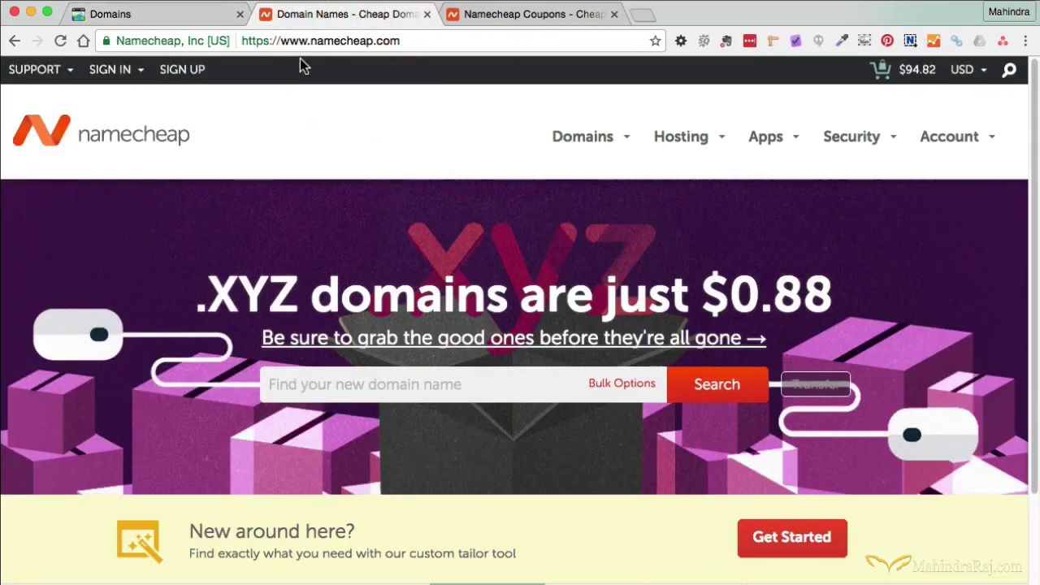
pyautogui.moveTo(601, 145)
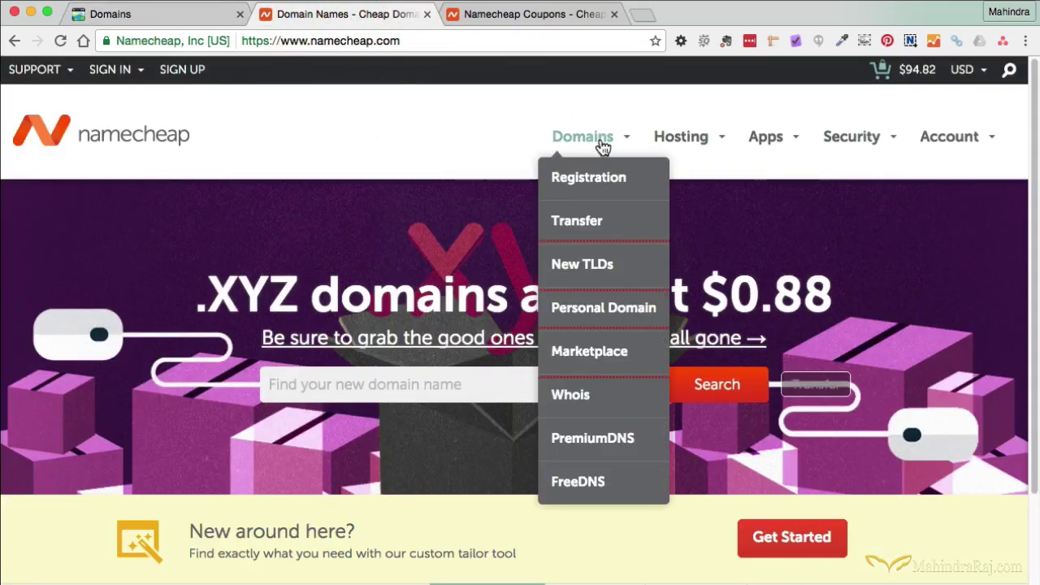
pyautogui.click(594, 230)
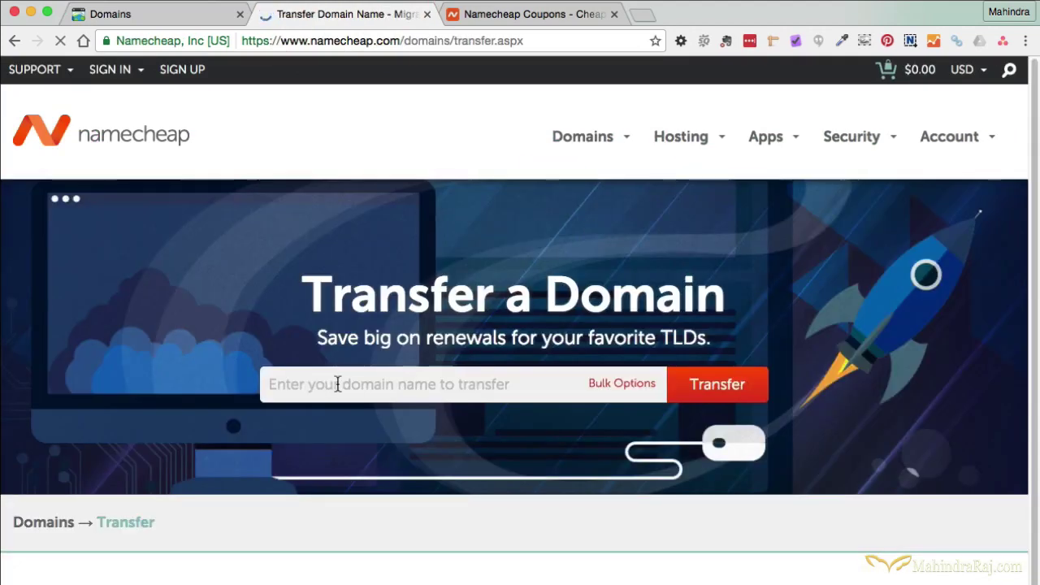
pyautogui.click(409, 393)
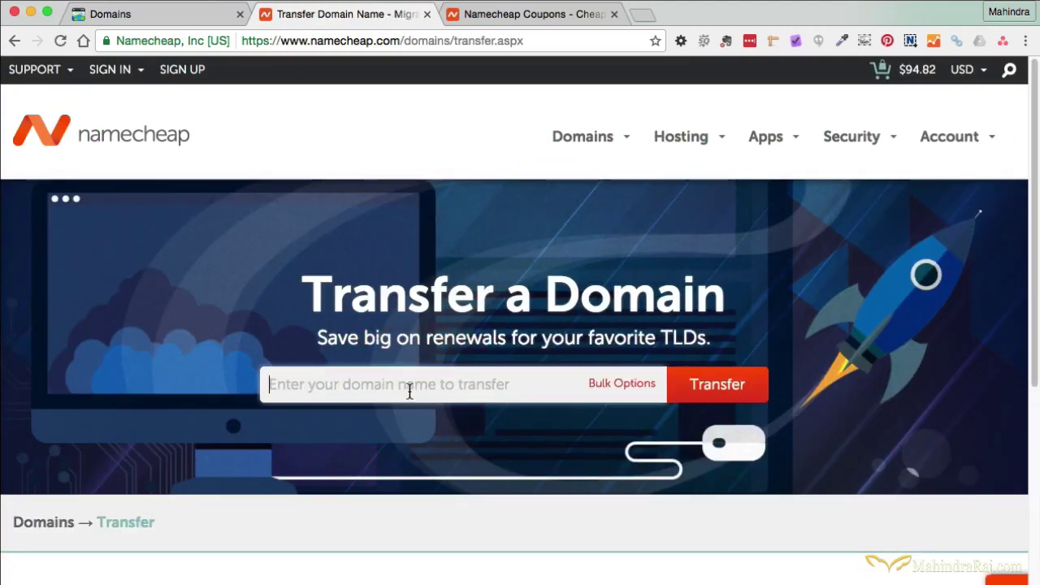
pyautogui.write('mahin')
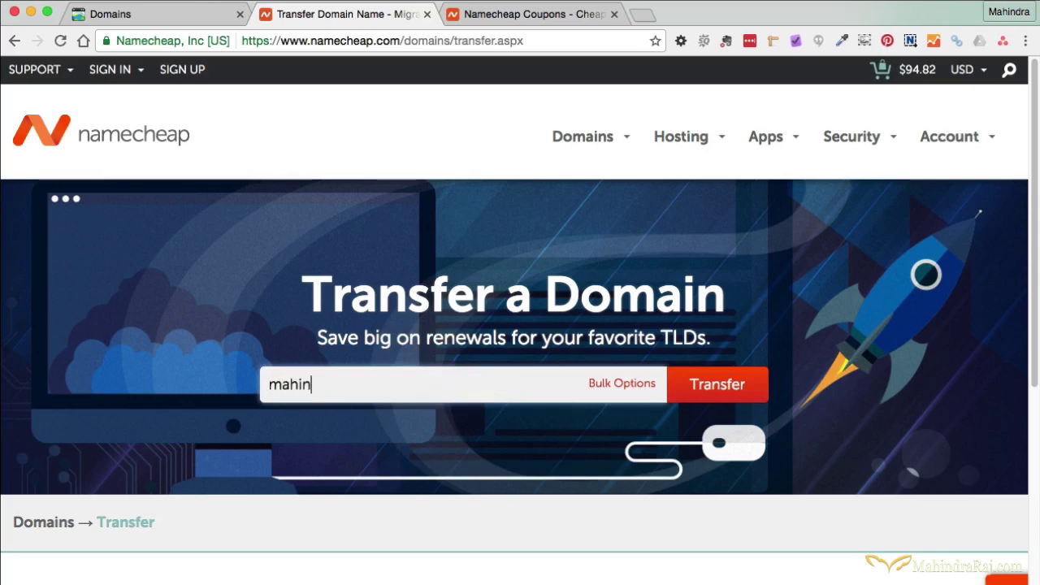
pyautogui.write('draraj.com')
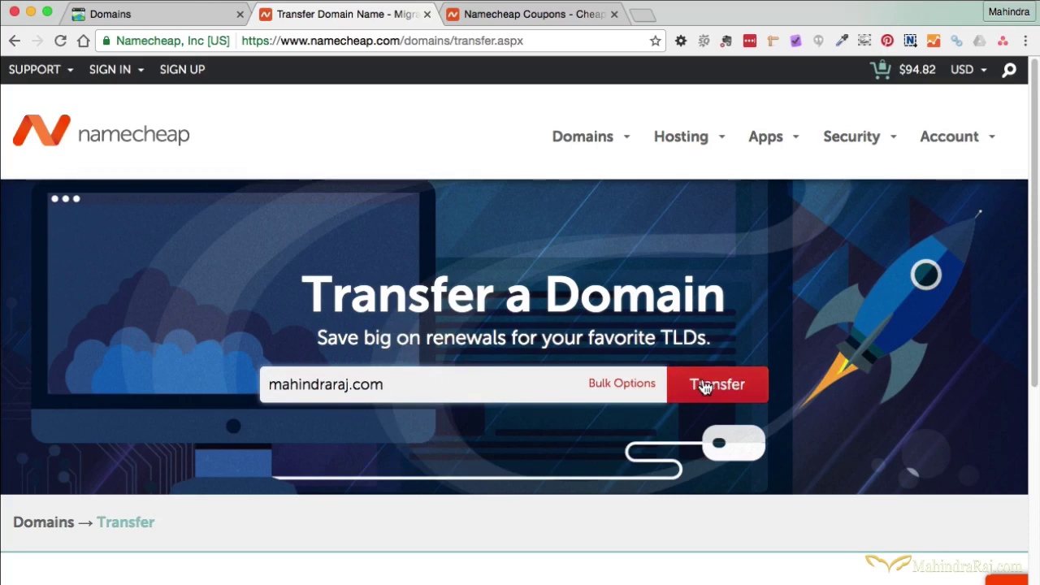
# Expand the bulk transfer options and start a new line below the entered domain for additional domains.
pyautogui.click(619, 390)
pyautogui.scroll(3, 246, 232)
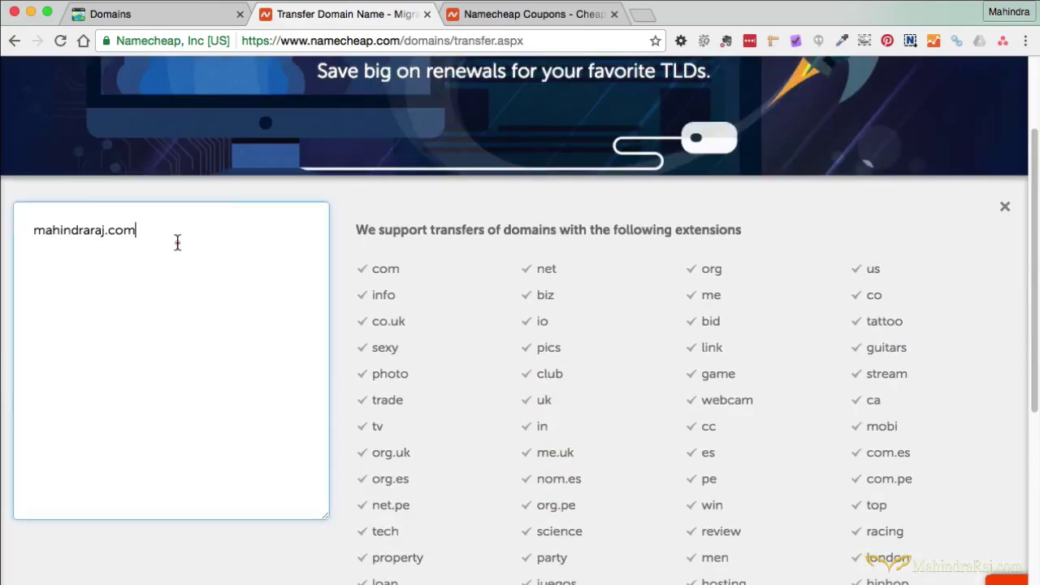
pyautogui.press('Return')
pyautogui.scroll(5, 179, 241)
# Open the shopping cart and check the transfer period choices for the first domain, leaving it at 1 Year.
pyautogui.moveTo(916, 75)
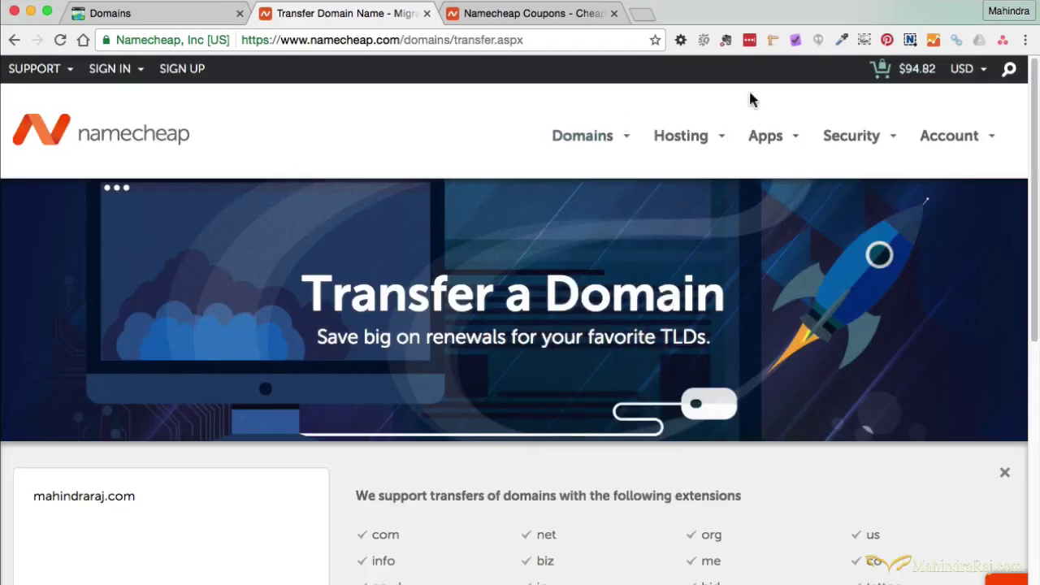
pyautogui.click(850, 246)
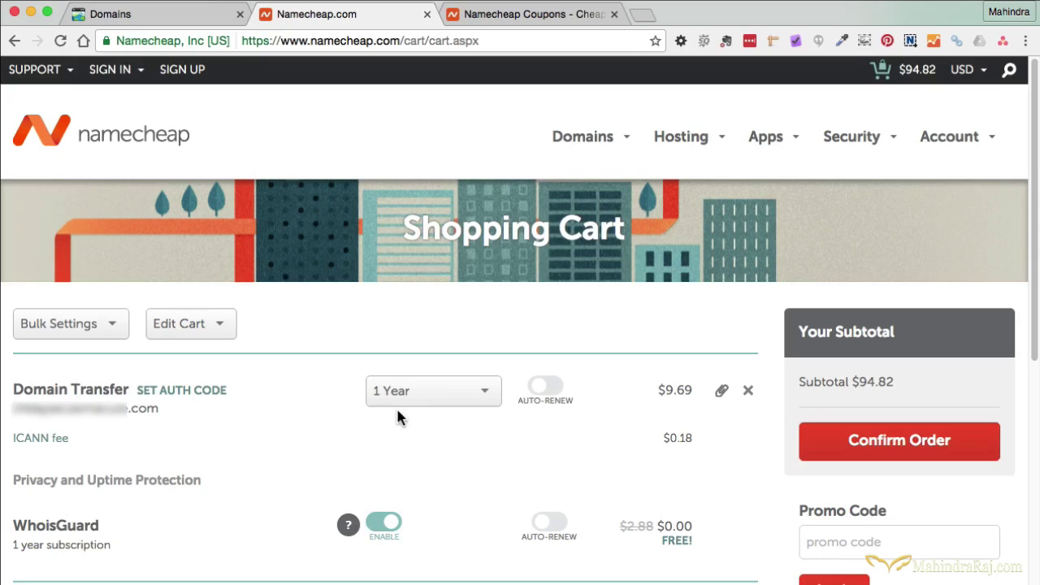
pyautogui.click(483, 397)
pyautogui.click(475, 401)
pyautogui.click(475, 401)
pyautogui.click(437, 399)
# Sign in to the existing Namecheap account from the shopping cart page.
pyautogui.click(871, 542)
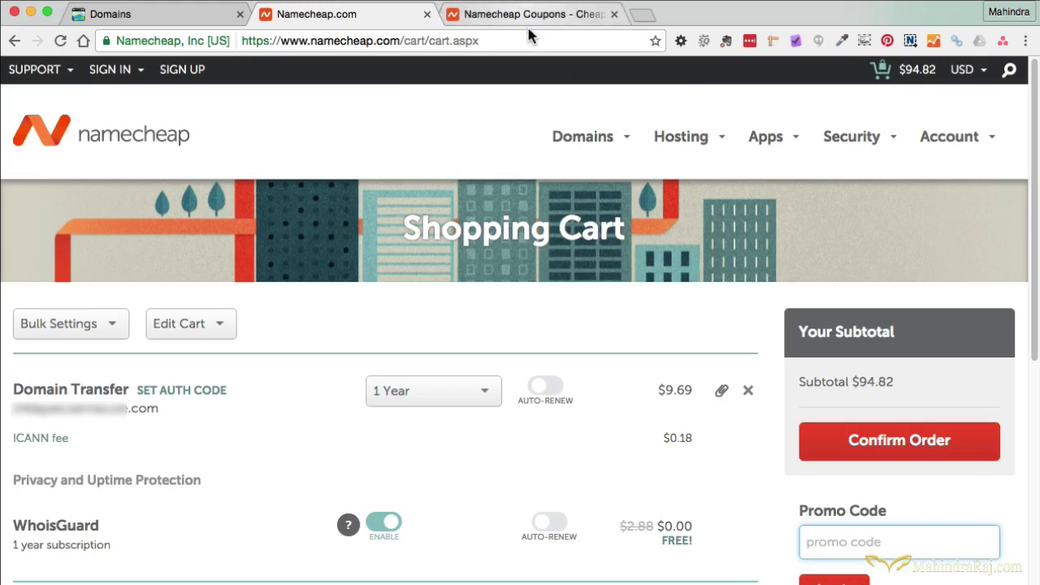
pyautogui.click(182, 73)
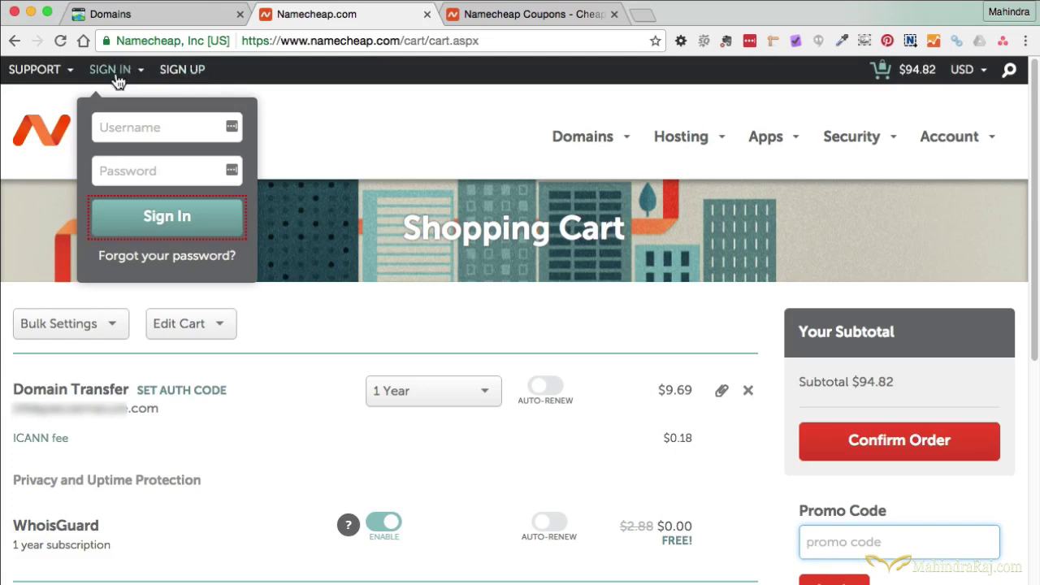
pyautogui.click(862, 550)
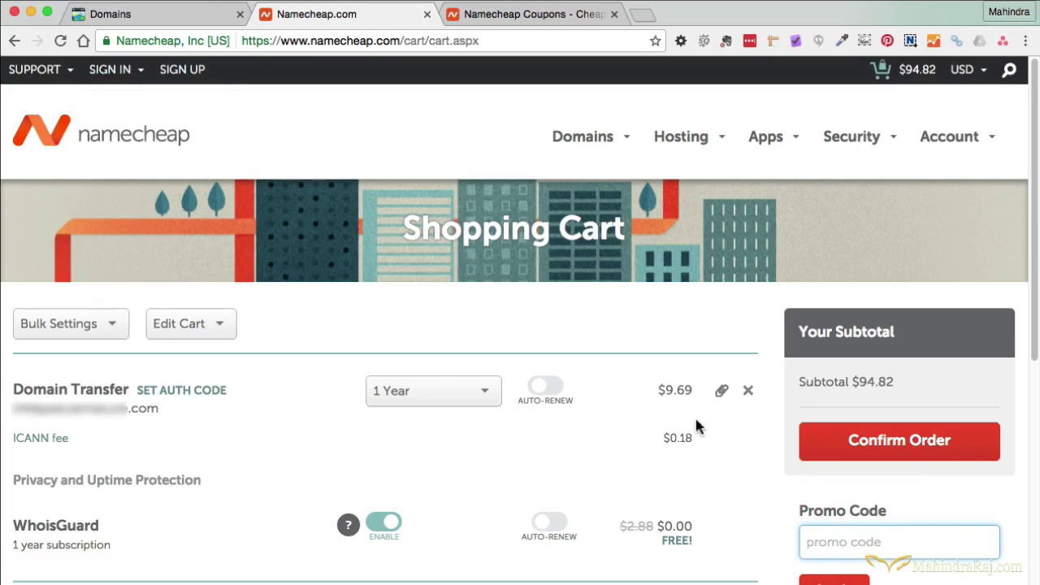
pyautogui.click(107, 69)
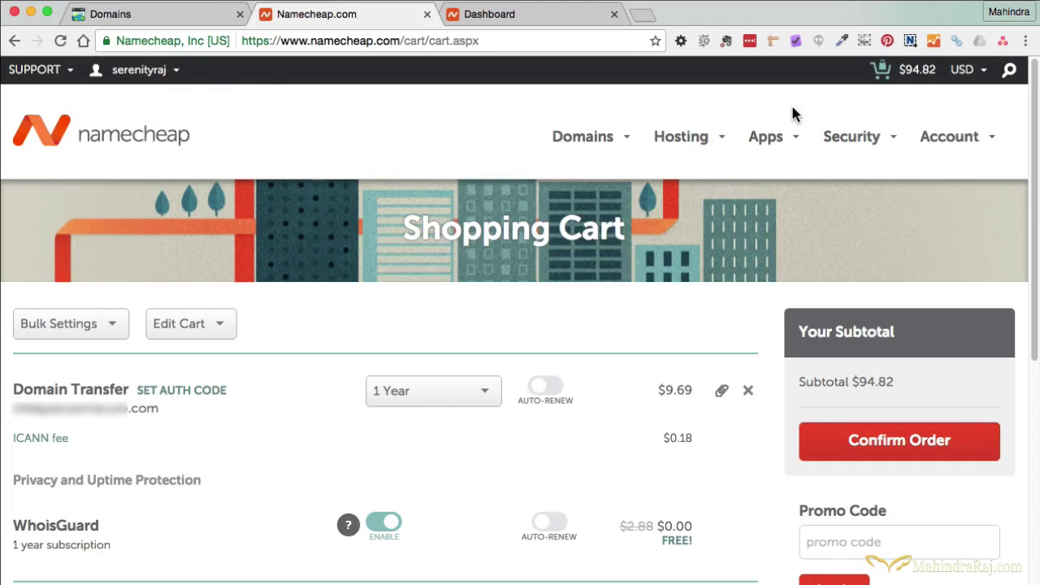
# Reopen the shopping cart and apply the promo code COLDSNAP to the domain transfers.
pyautogui.moveTo(910, 70)
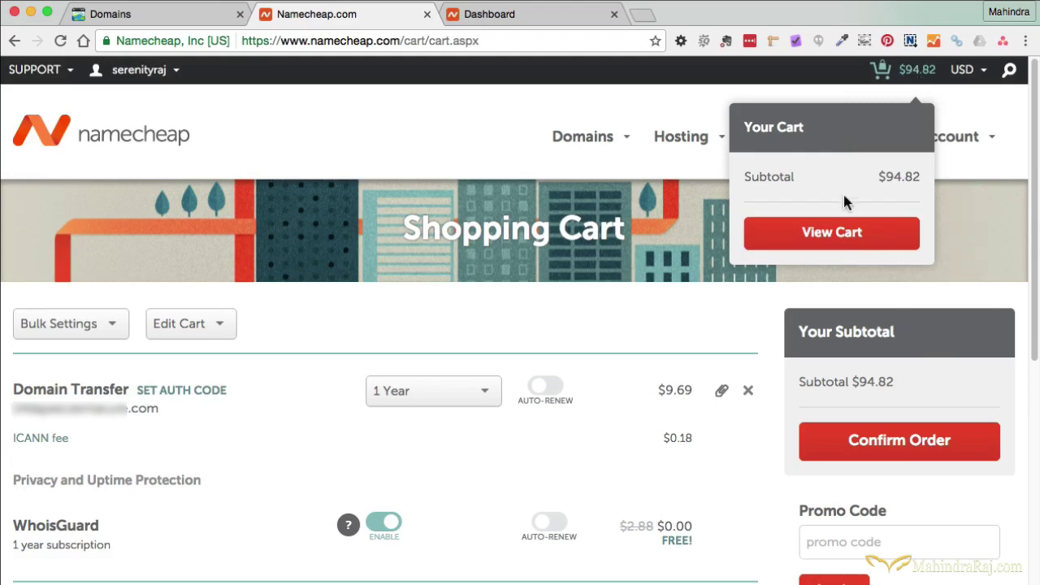
pyautogui.click(853, 248)
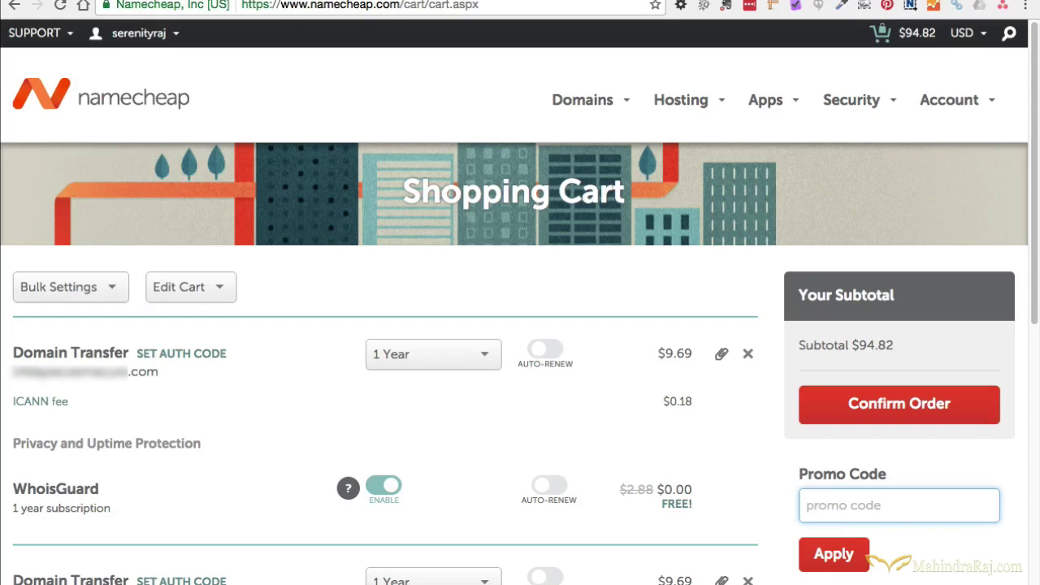
pyautogui.click(889, 504)
pyautogui.write('coldsnap')
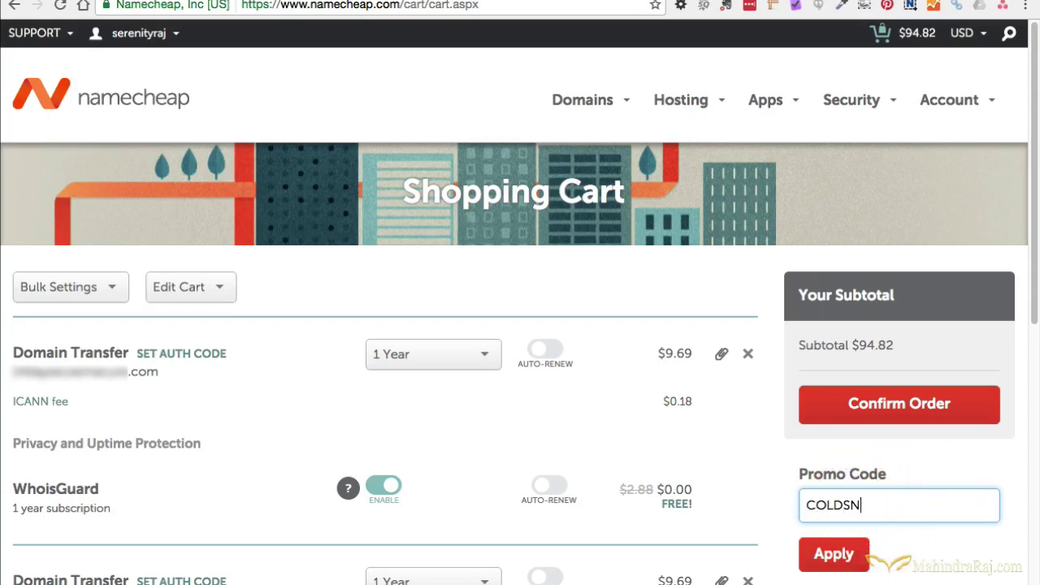
pyautogui.click(830, 554)
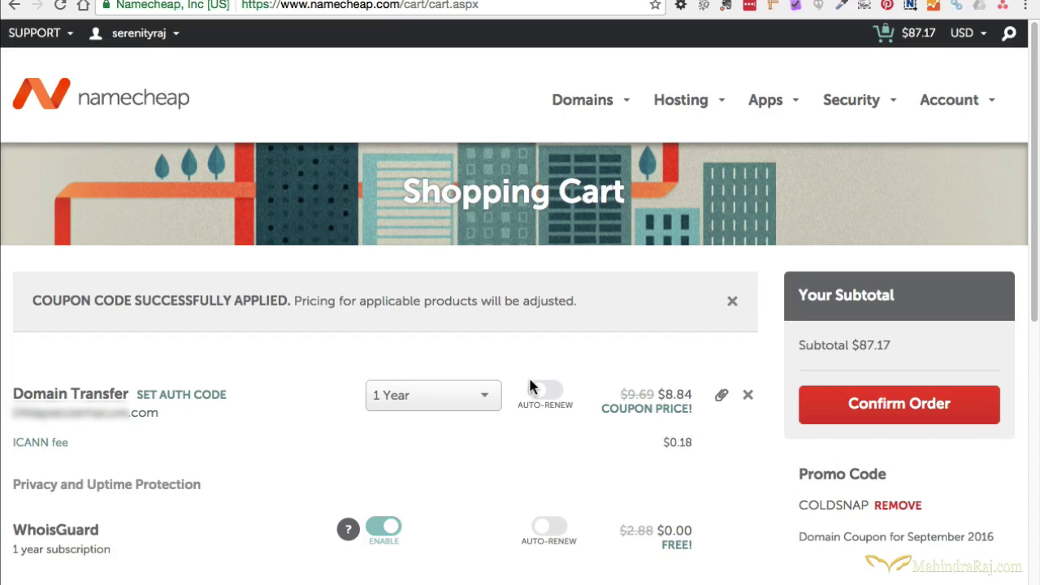
# Confirm the discounted order and review the account contact information at checkout.
pyautogui.click(900, 407)
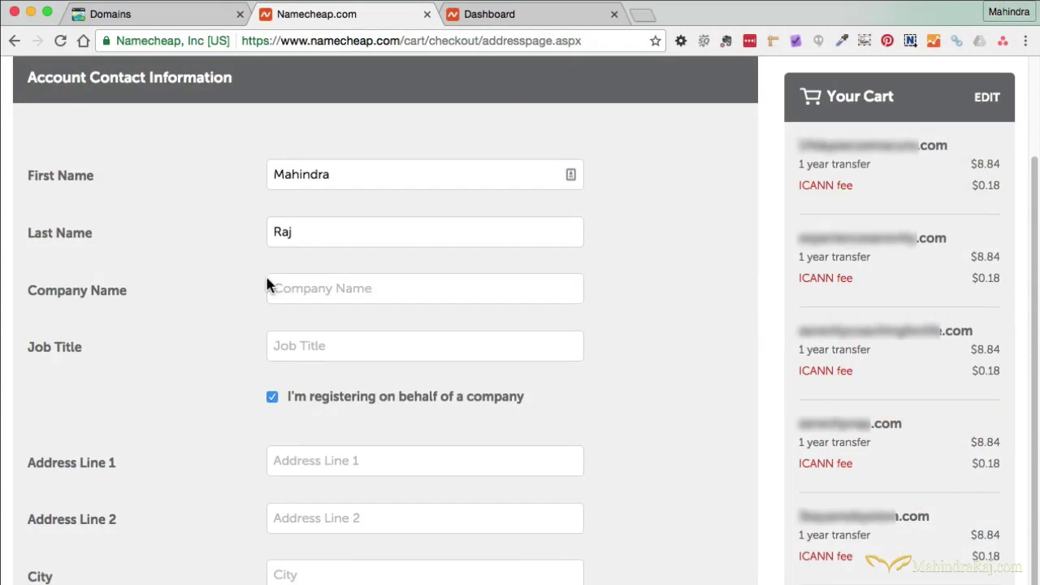
pyautogui.scroll(5, 266, 281)
pyautogui.scroll(-2, 265, 281)
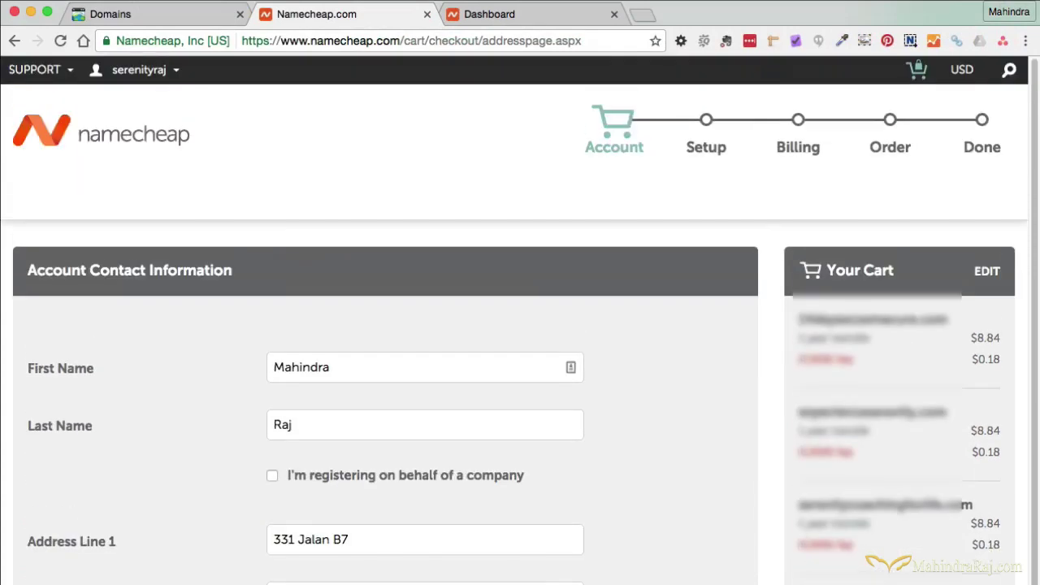
pyautogui.scroll(-15, 520, 325)
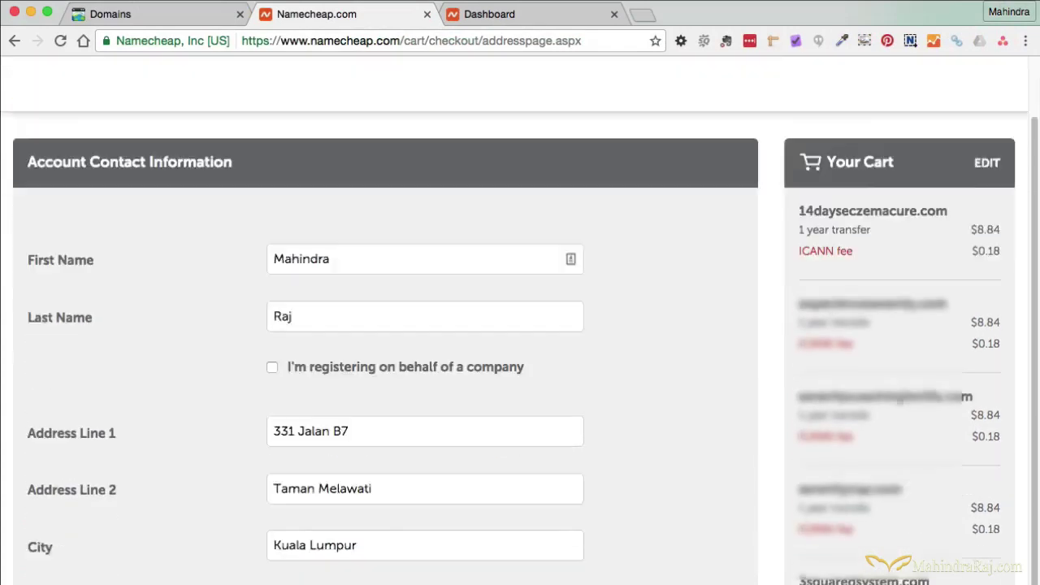
# Continue from the account contact information to billing and review the payment methods, card billing address and receipt details.
pyautogui.scroll(10, 520, 325)
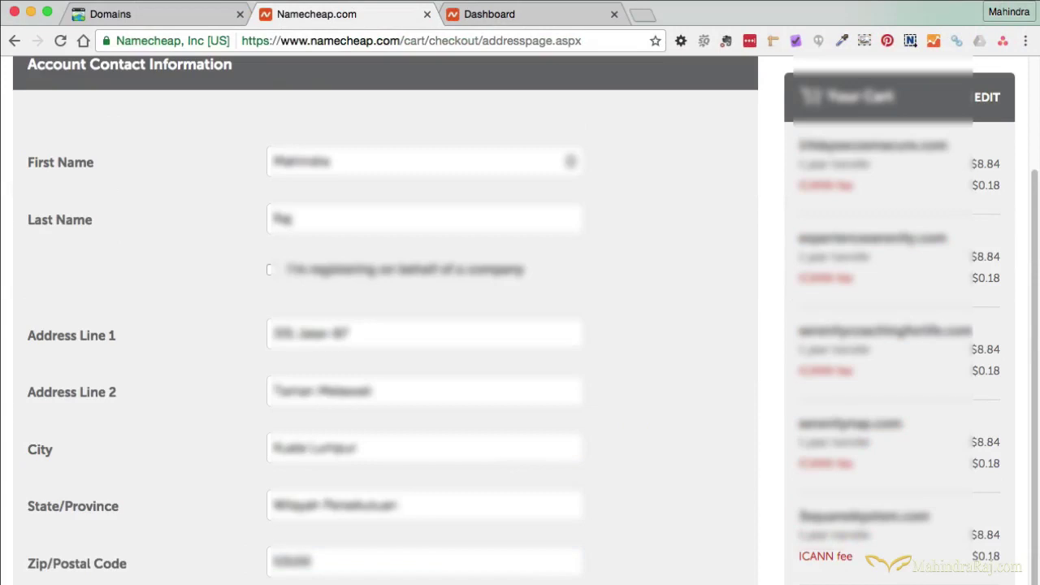
pyautogui.scroll(-10, 520, 325)
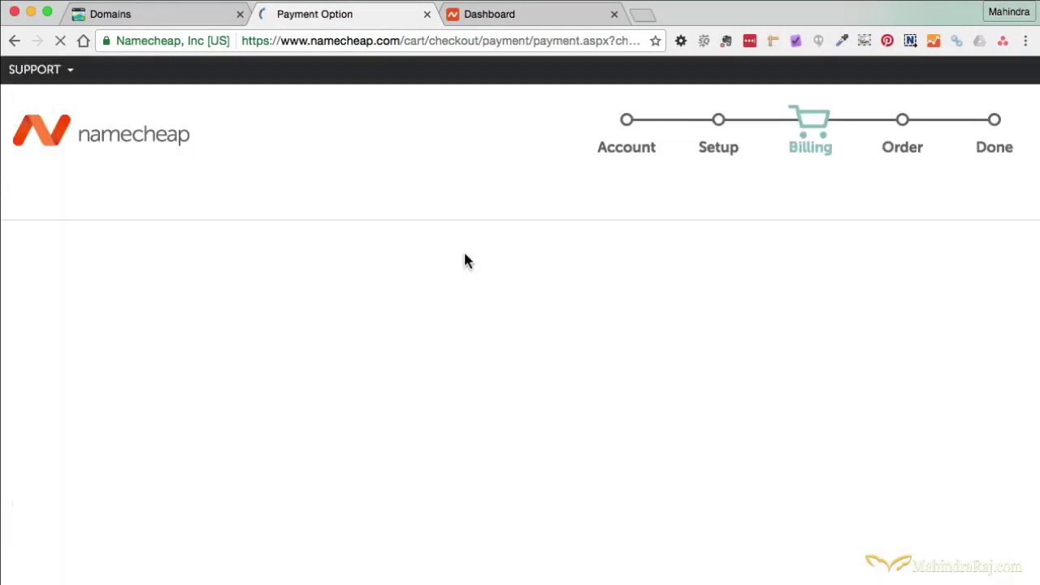
pyautogui.scroll(-7, 549, 438)
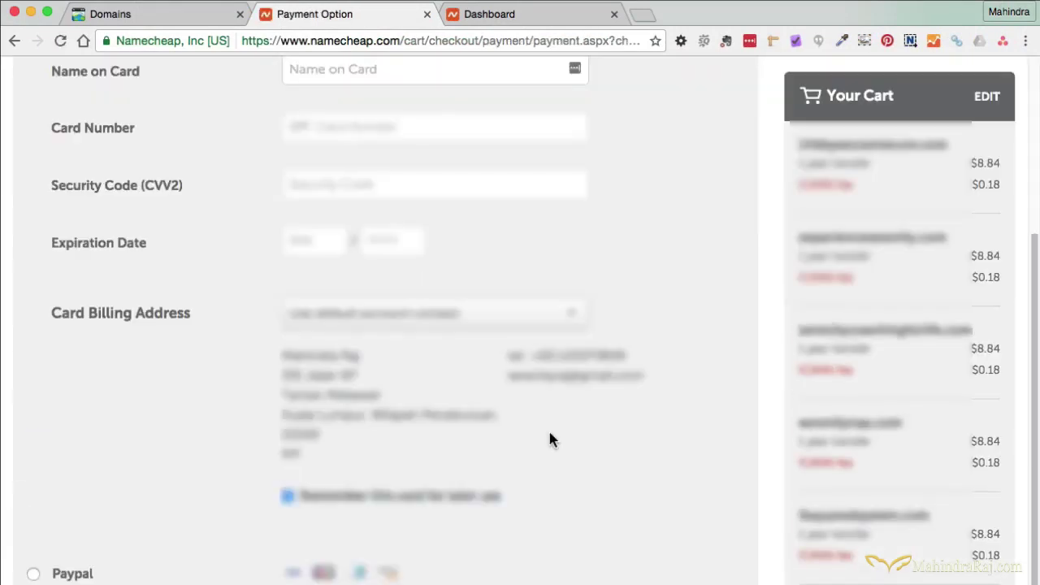
pyautogui.scroll(6, 549, 439)
pyautogui.scroll(-2, 549, 439)
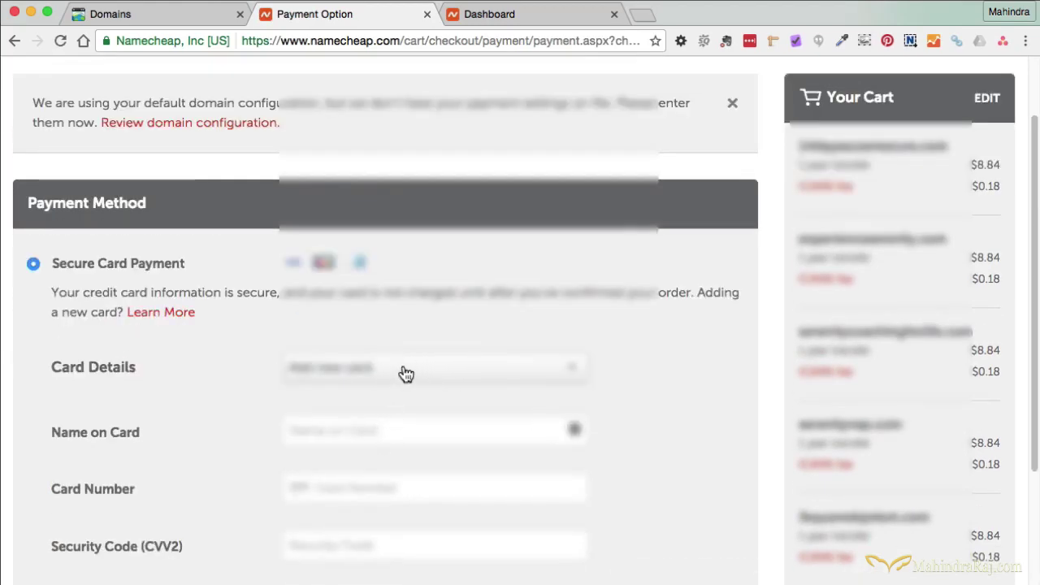
pyautogui.scroll(-3, 410, 528)
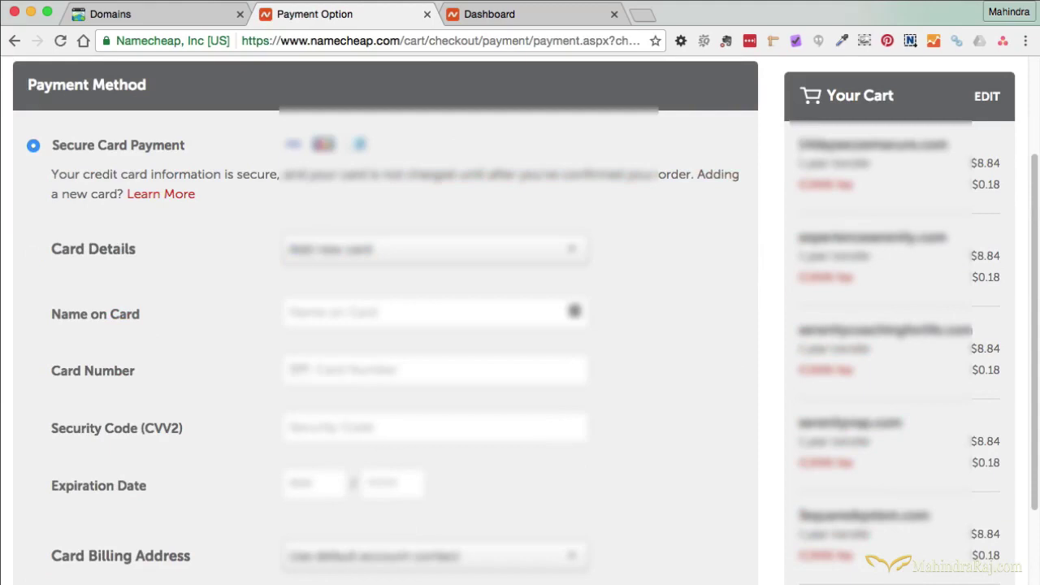
pyautogui.scroll(-1, 386, 325)
pyautogui.scroll(-8, 385, 325)
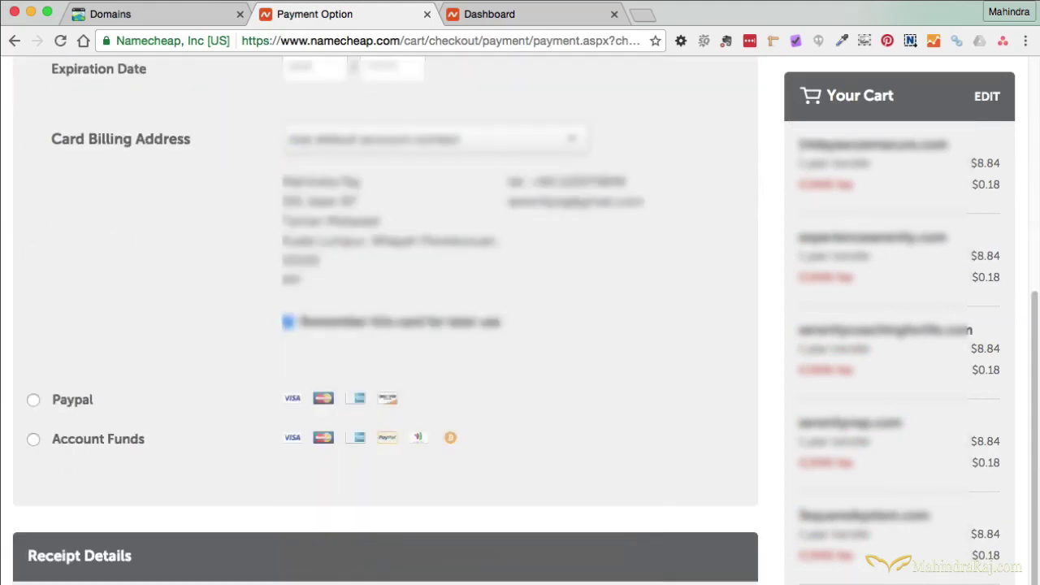
pyautogui.scroll(-12, 386, 325)
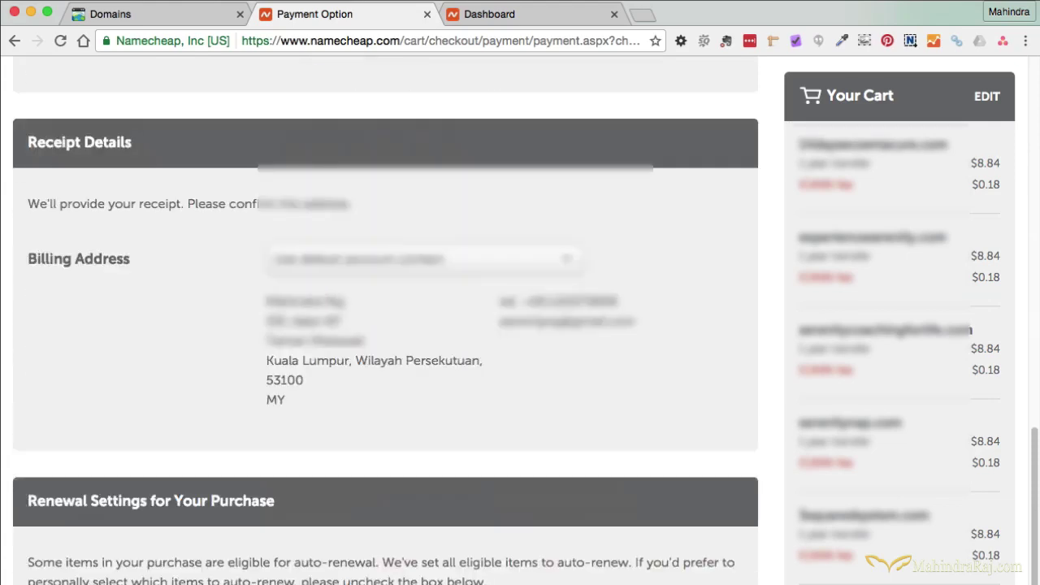
# Toggle automatic renewal for all eligible services, leave it off, and continue to the order review.
pyautogui.scroll(-2, 125, 388)
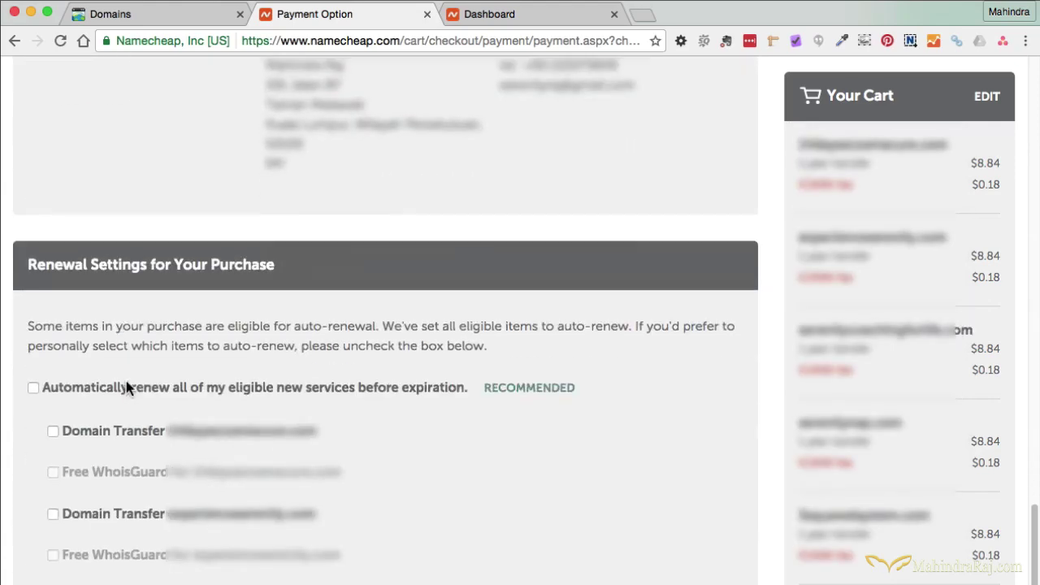
pyautogui.scroll(-3, 139, 296)
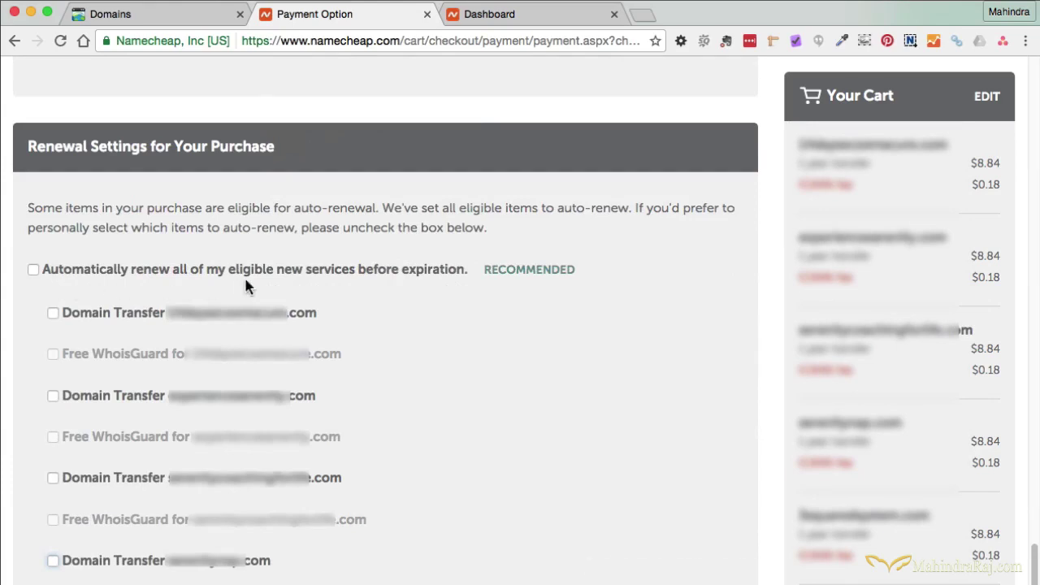
pyautogui.click(35, 270)
pyautogui.click(34, 270)
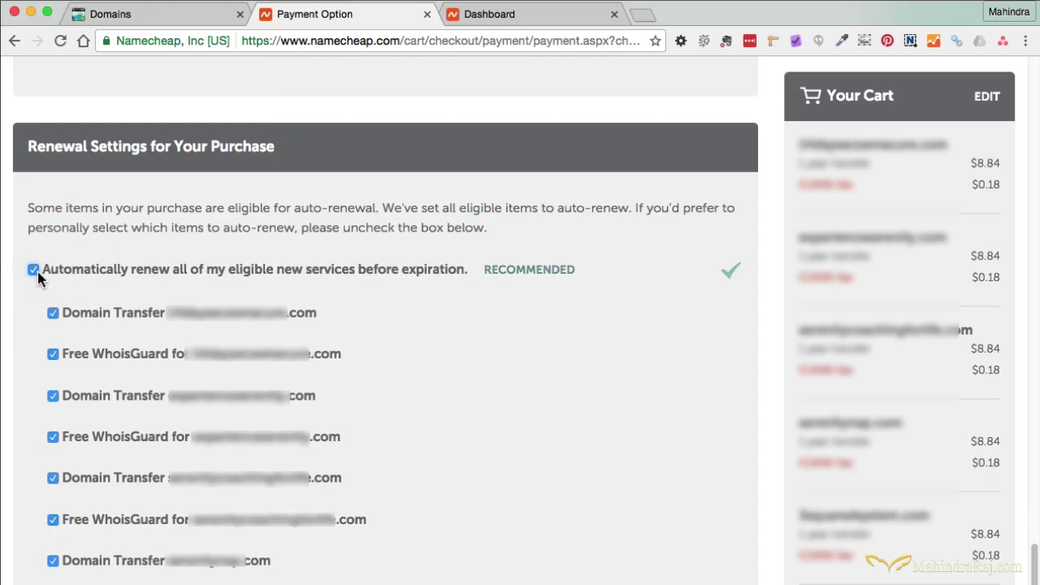
pyautogui.click(34, 270)
pyautogui.click(56, 274)
pyautogui.scroll(-2, 523, 345)
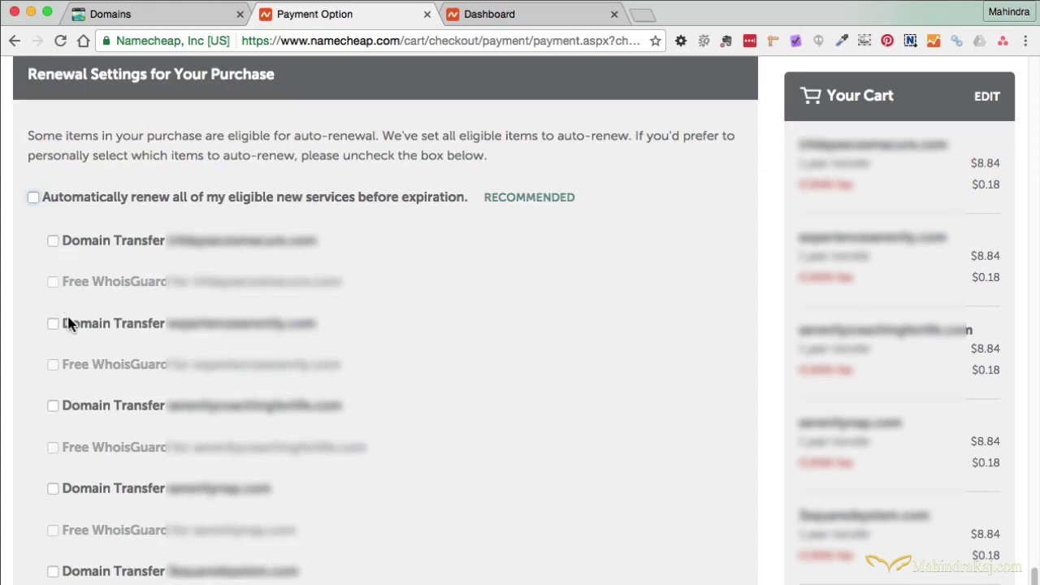
pyautogui.scroll(-5, 439, 490)
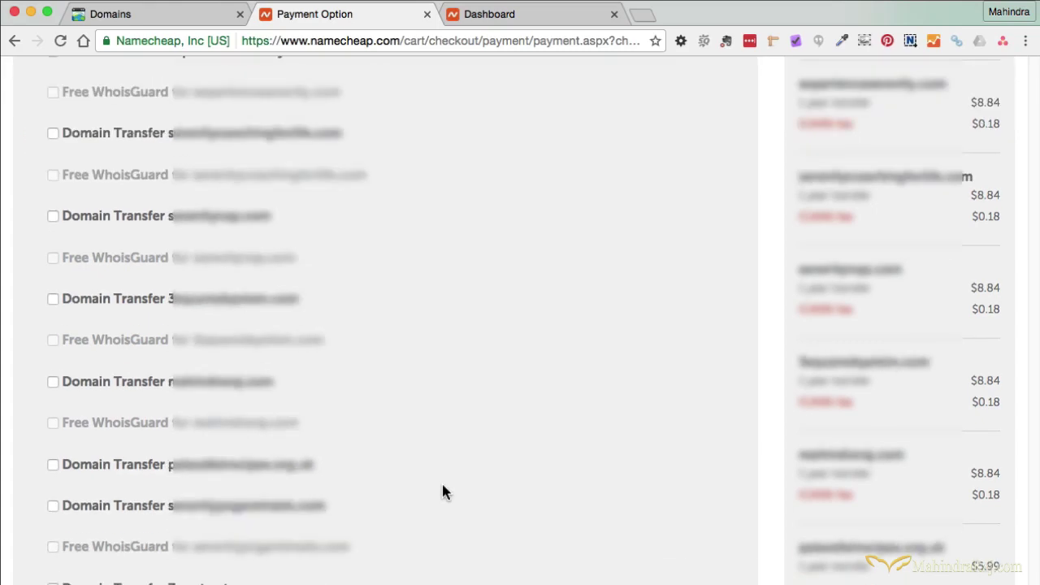
pyautogui.scroll(-5, 451, 309)
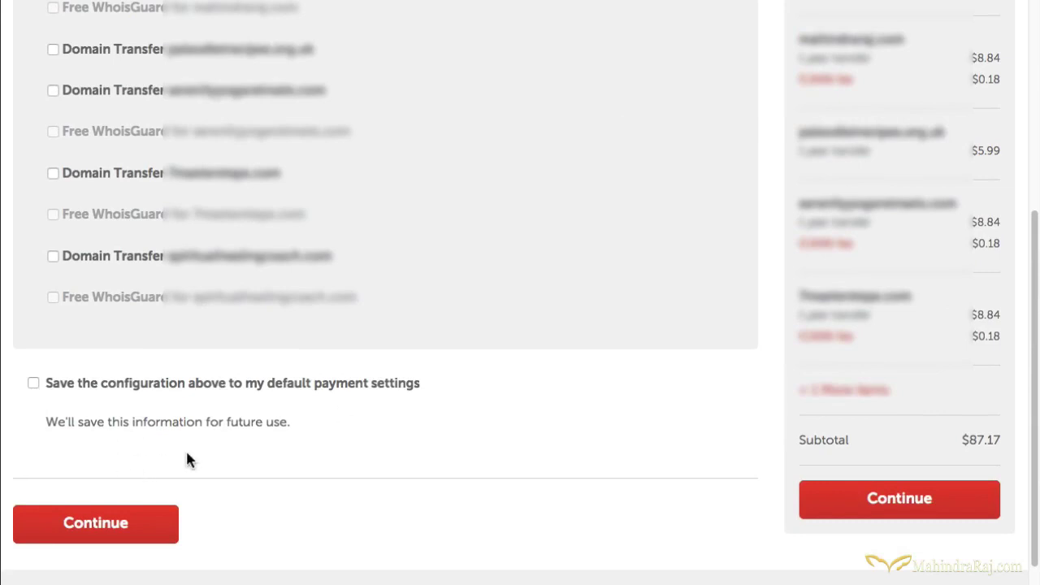
pyautogui.scroll(10, 451, 398)
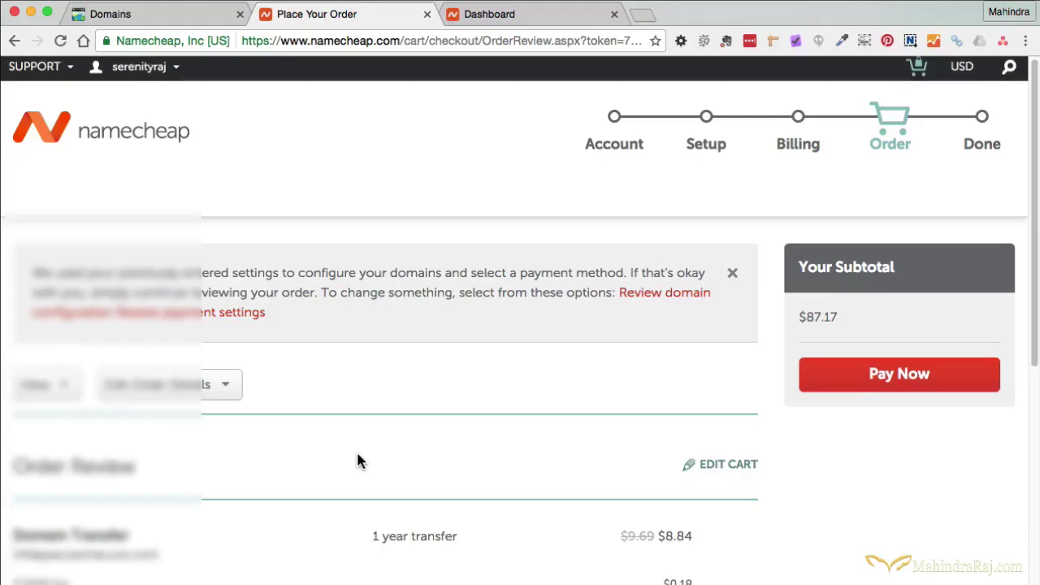
# Review the domain transfers, WhoisGuard subscriptions and prices listed in the order review.
pyautogui.scroll(-2, 356, 449)
pyautogui.scroll(3, 356, 449)
pyautogui.scroll(-5, 356, 449)
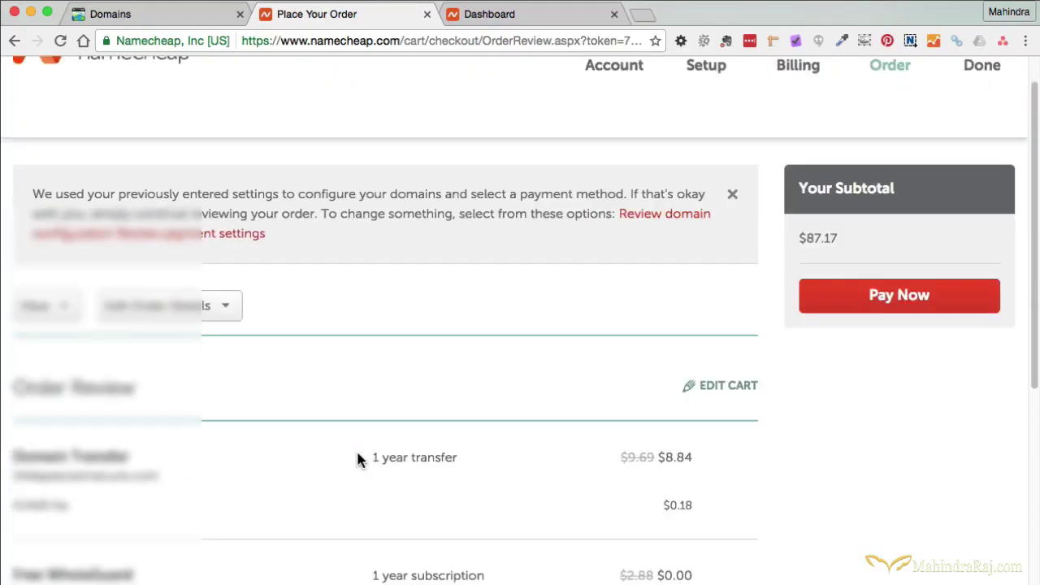
pyautogui.scroll(-3, 116, 320)
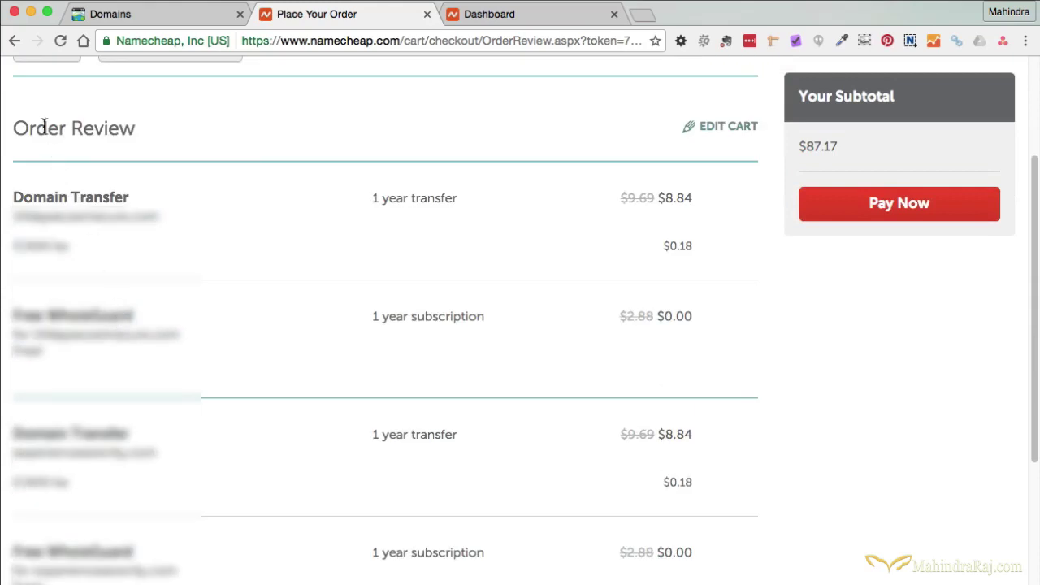
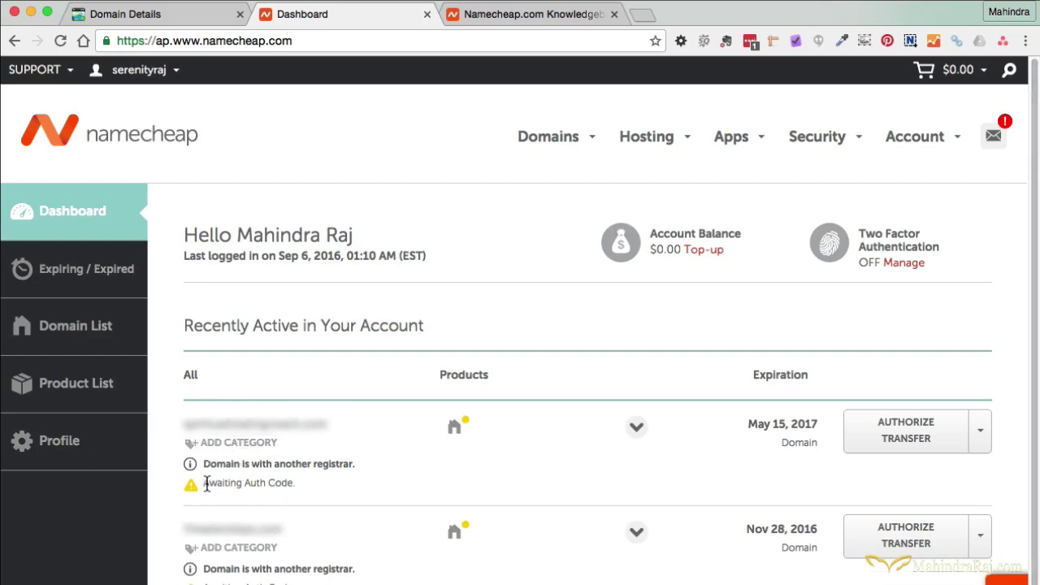
# Open the transfer authorization for the first domain awaiting an auth code, and copy its authorization code from the GoDaddy email in the mail inbox.
pyautogui.moveTo(205, 482); pyautogui.dragTo(314, 490)
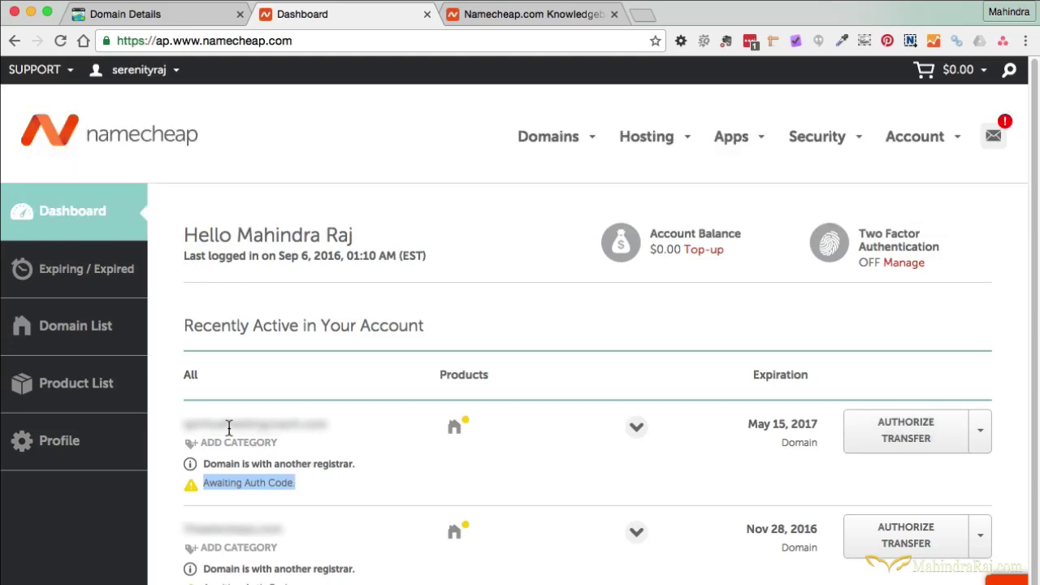
pyautogui.click(893, 440)
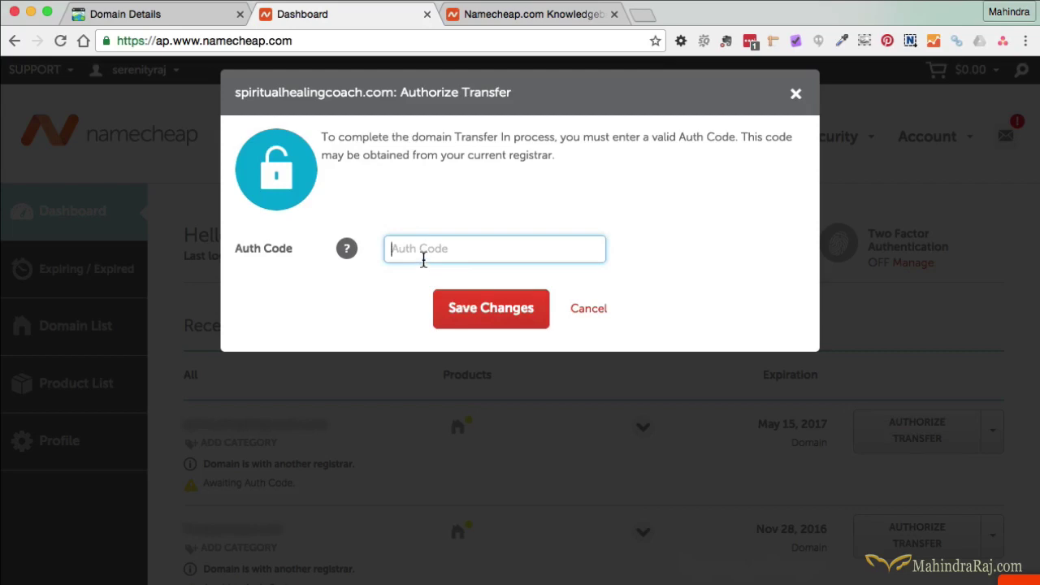
pyautogui.press('super+Tab')
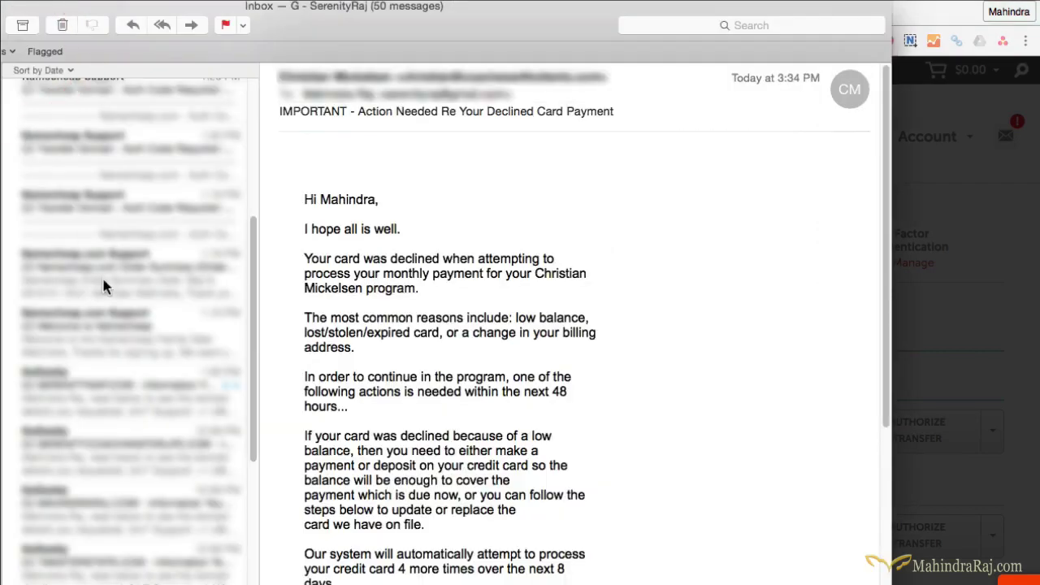
pyautogui.scroll(2, 128, 277)
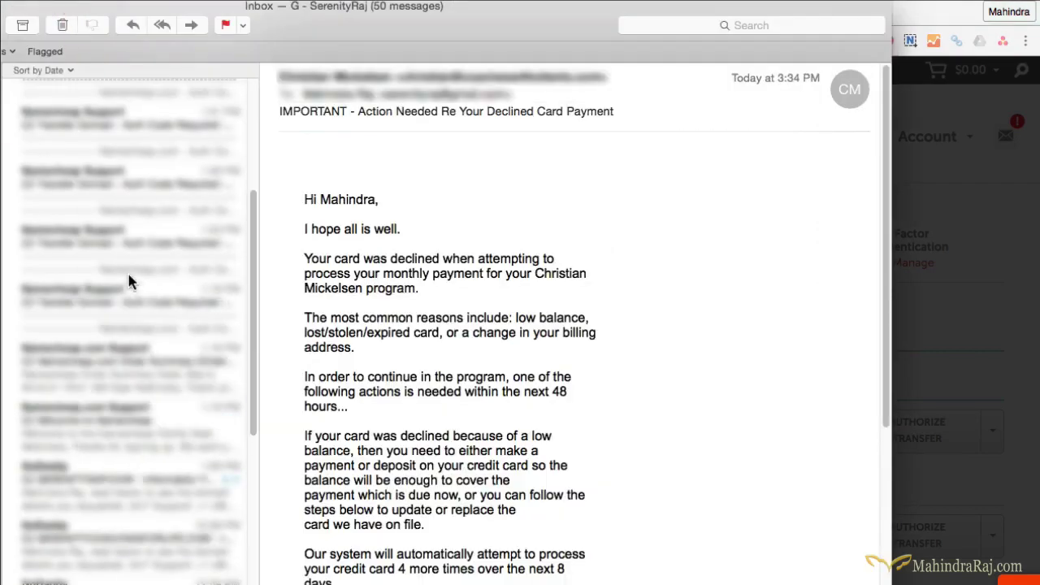
pyautogui.click(129, 287)
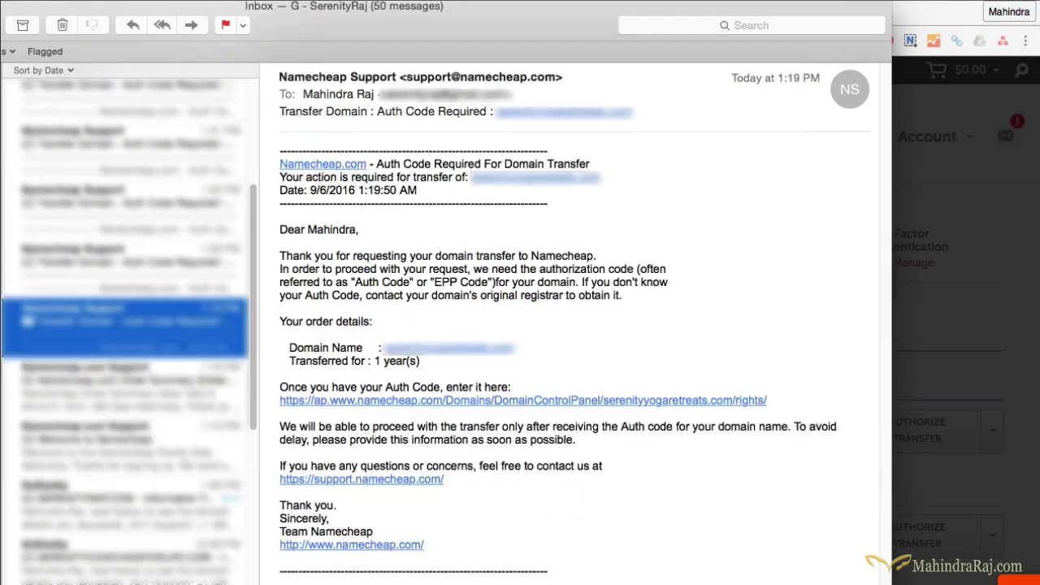
pyautogui.scroll(-2, 130, 289)
pyautogui.press('Down')
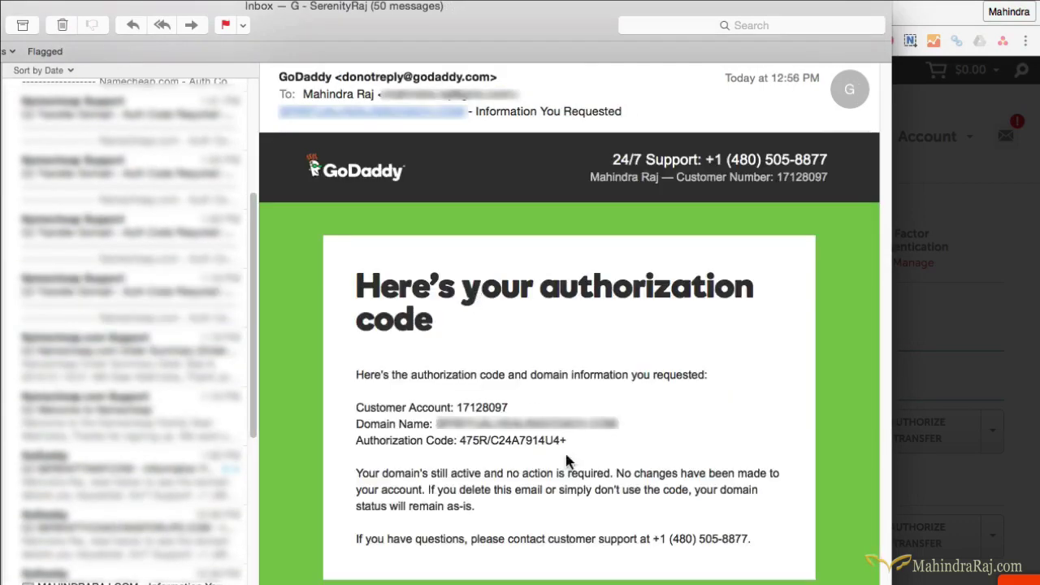
pyautogui.moveTo(582, 449); pyautogui.dragTo(460, 449)
pyautogui.press('super+c')
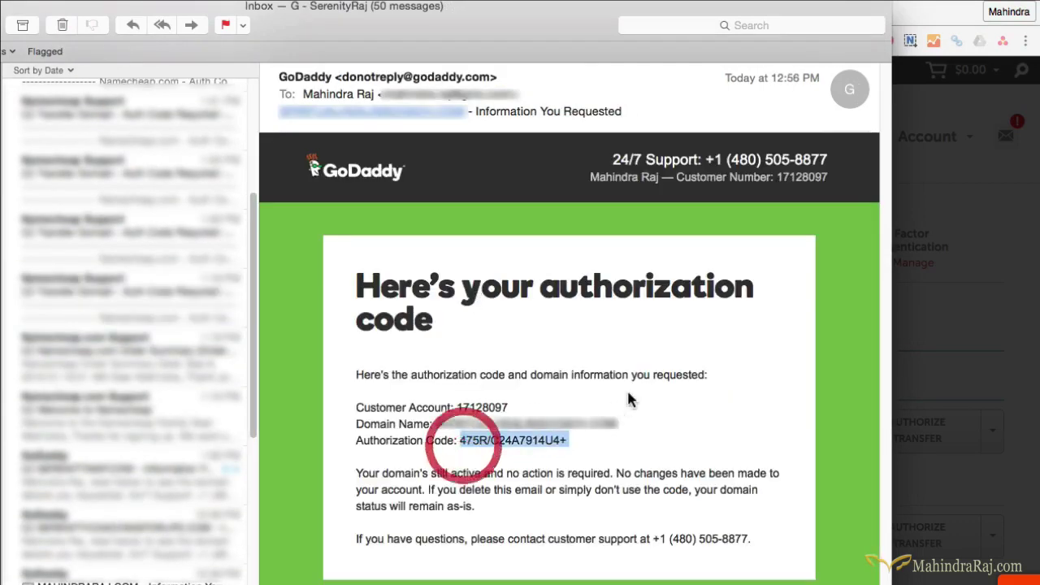
# Return to the Namecheap dashboard, paste the authorization code into the domain's Auth Code field and save the changes.
pyautogui.click(929, 21)
pyautogui.click(425, 248)
pyautogui.press('super+v')
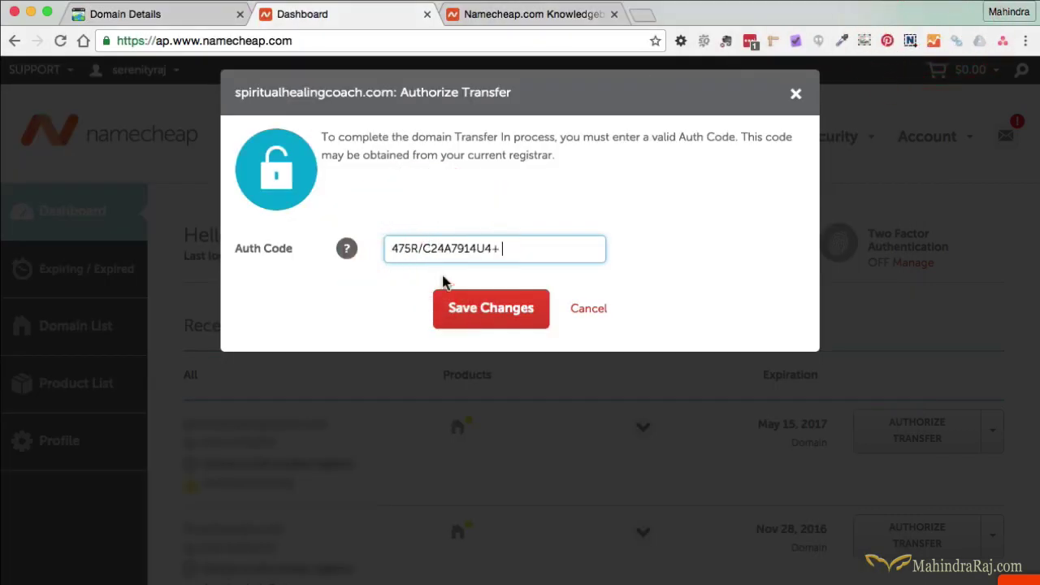
pyautogui.click(494, 302)
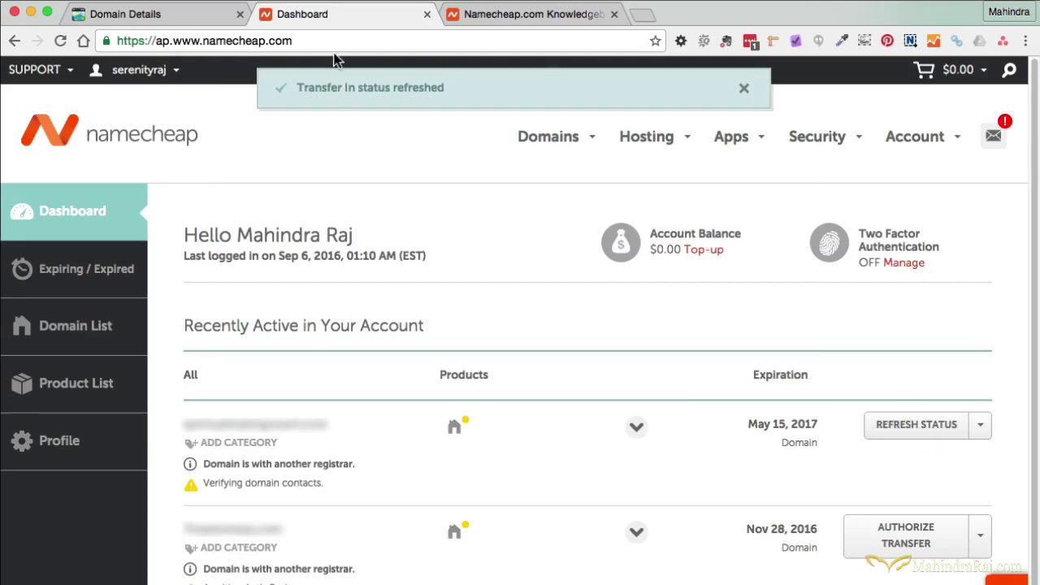
# Refresh the first domain's transfer status and check which stage the transfer has reached.
pyautogui.click(918, 434)
pyautogui.moveTo(204, 483); pyautogui.dragTo(343, 487)
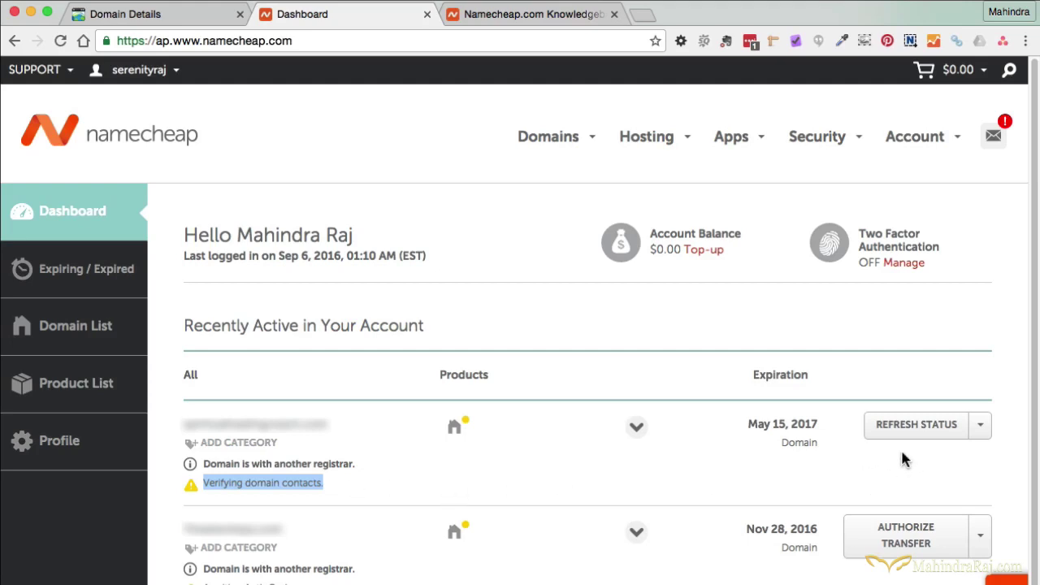
pyautogui.click(940, 239)
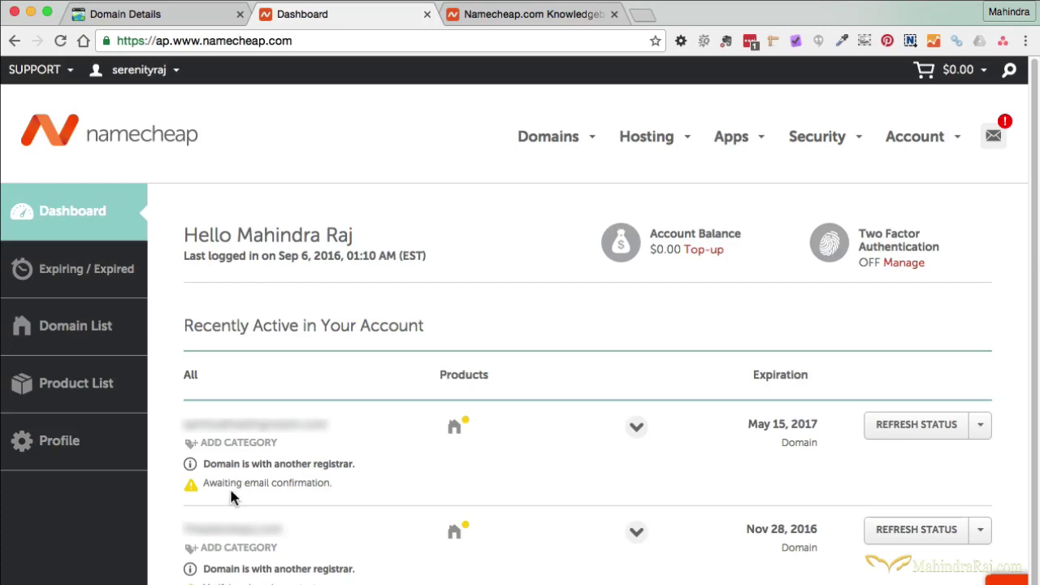
pyautogui.moveTo(208, 485); pyautogui.dragTo(341, 483)
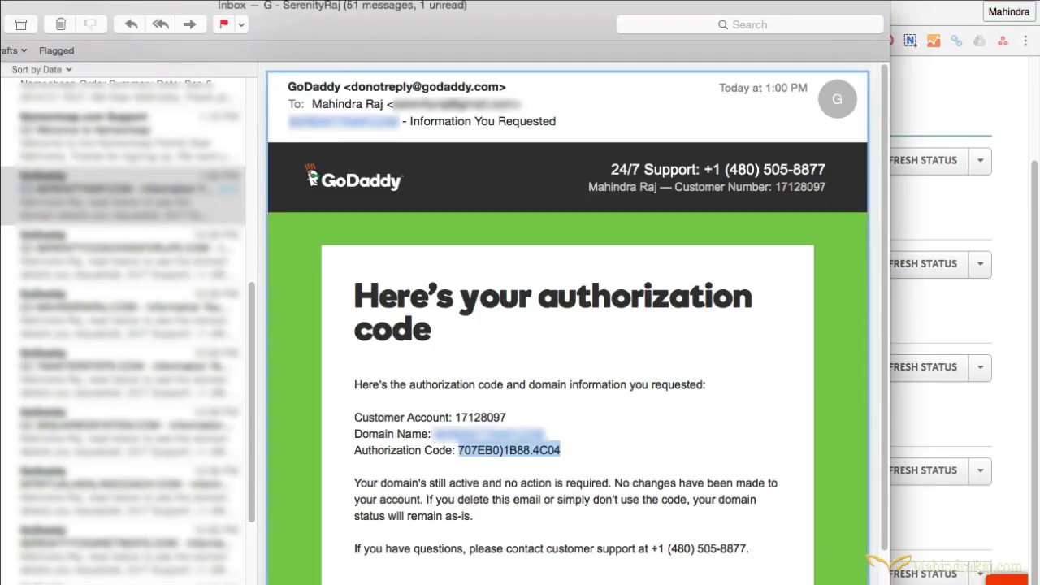
# Follow the approval link in the newest Namecheap transfer request email and submit the domain transfer with I Approve selected.
pyautogui.scroll(10, 158, 152)
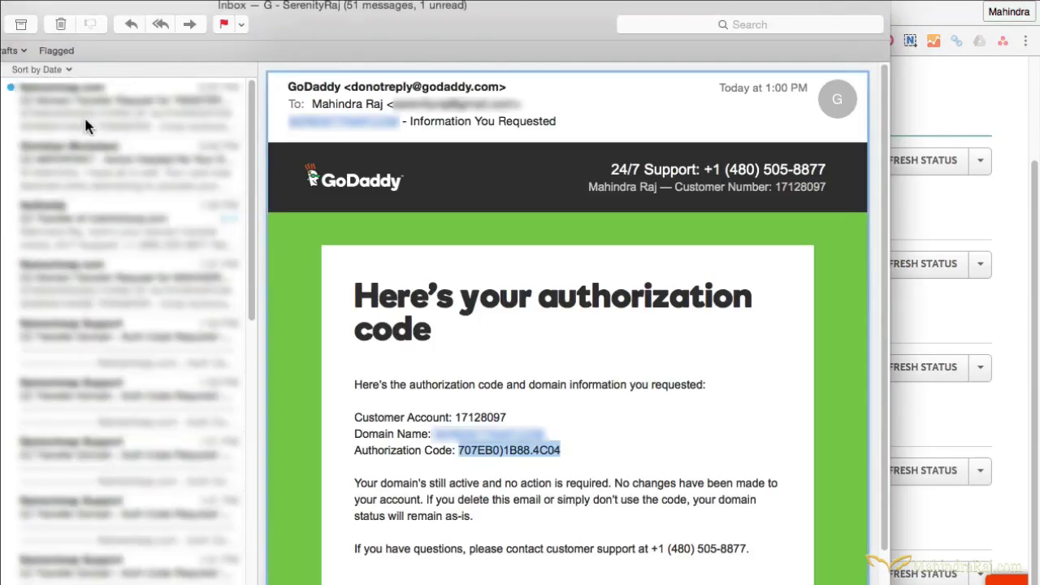
pyautogui.click(135, 120)
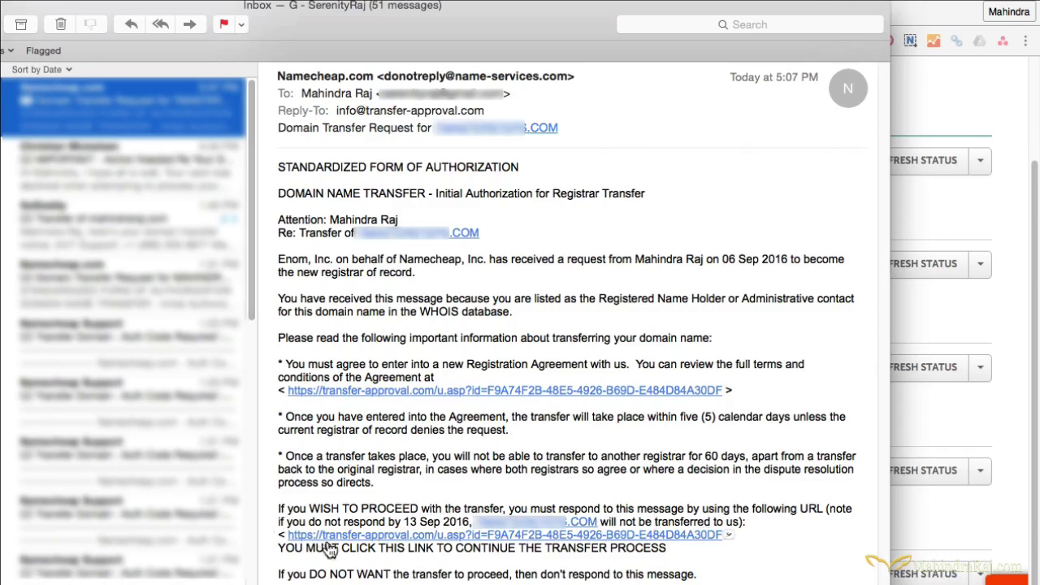
pyautogui.click(513, 536)
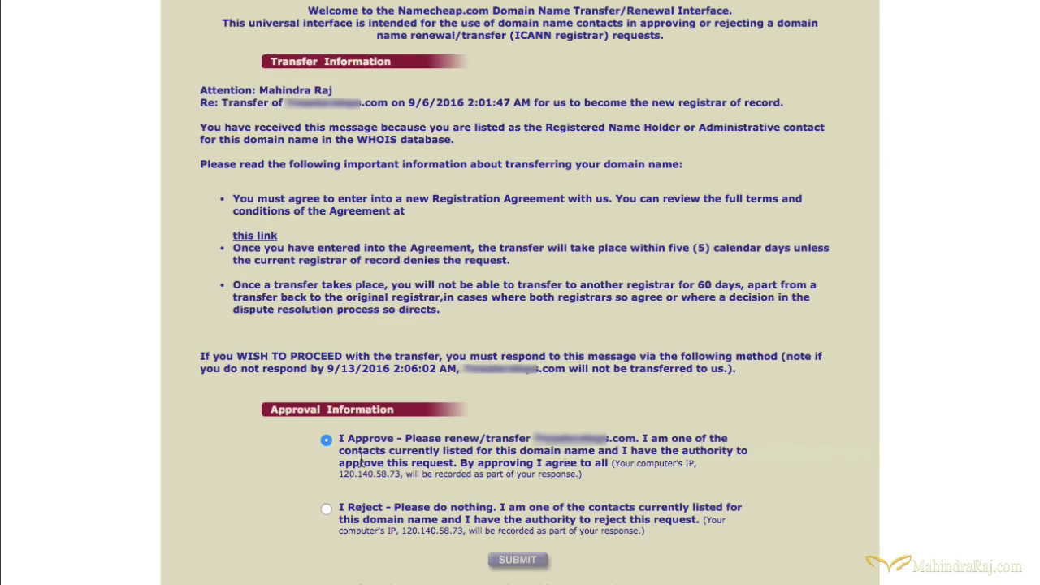
pyautogui.click(526, 564)
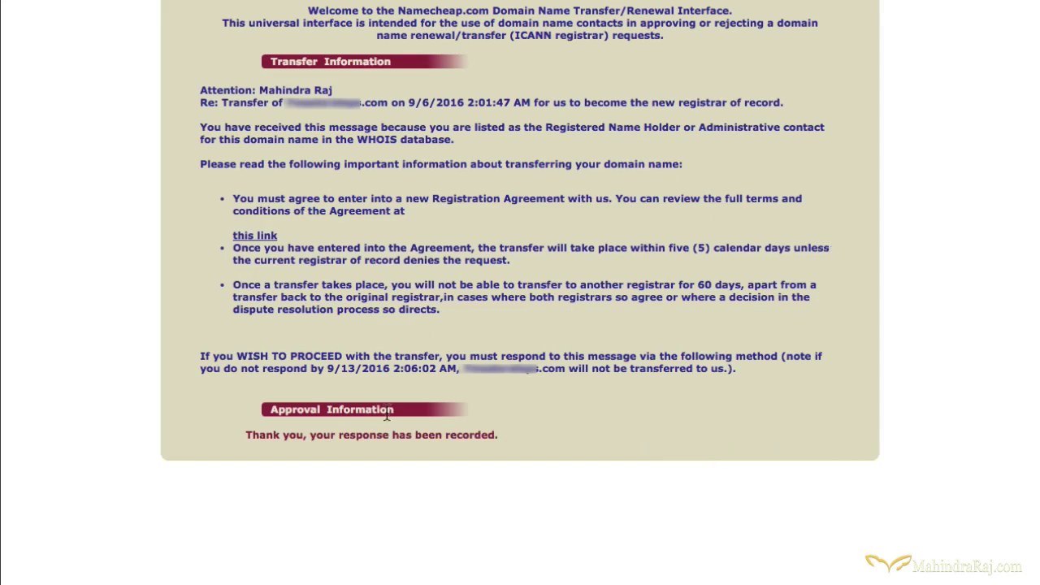
pyautogui.moveTo(327, 431); pyautogui.dragTo(528, 441)
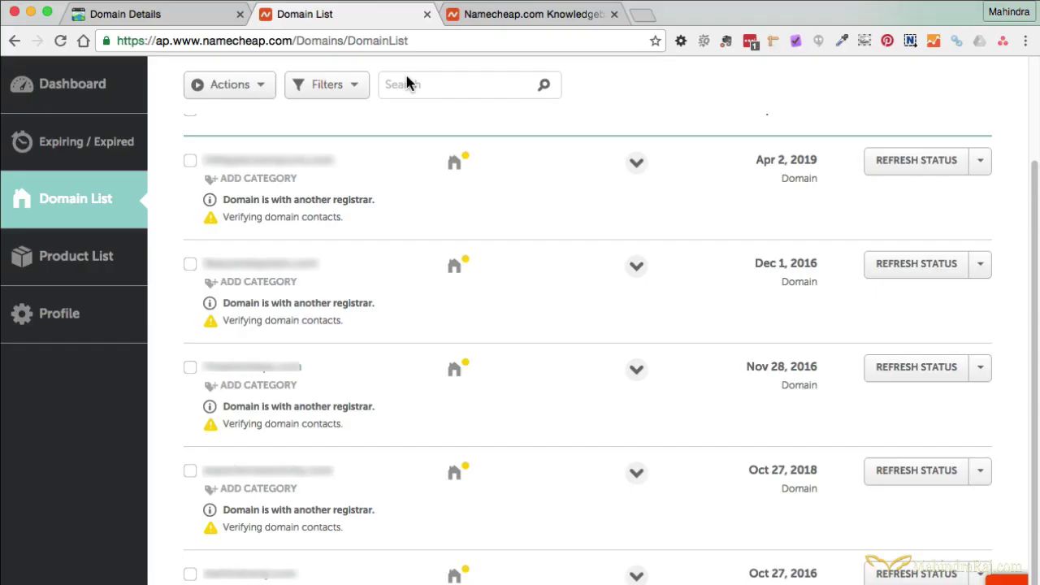
# Switch to GoDaddy's domain manager and open the list of pending outgoing domain transfers.
pyautogui.click(406, 78)
pyautogui.click(139, 15)
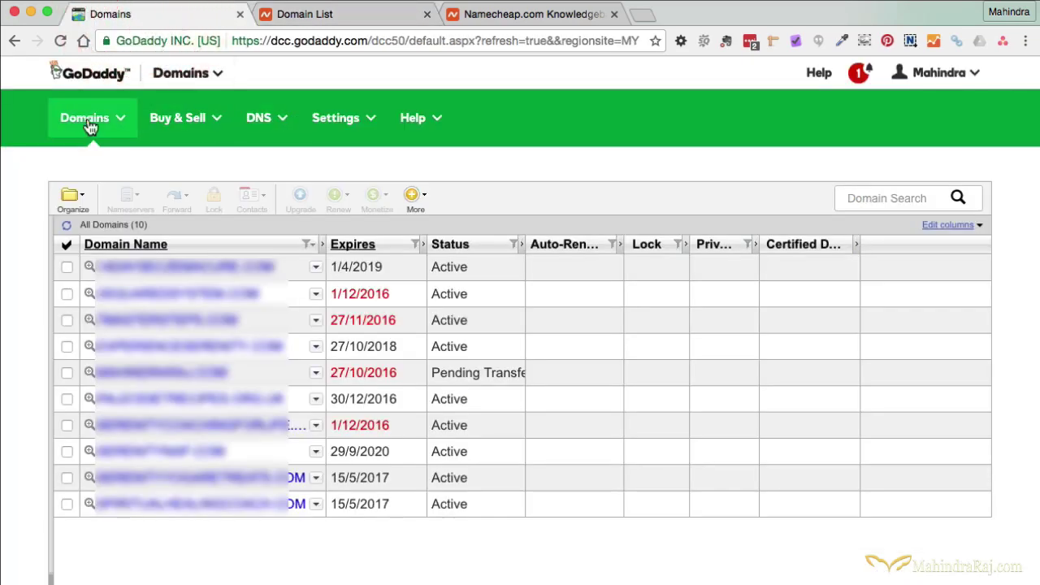
pyautogui.click(91, 123)
pyautogui.click(349, 166)
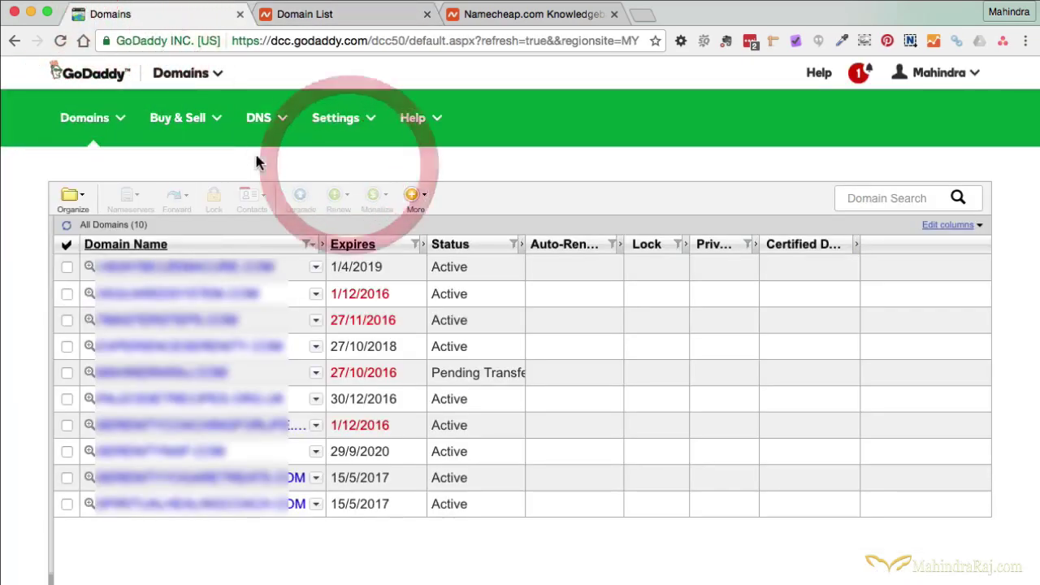
pyautogui.click(94, 126)
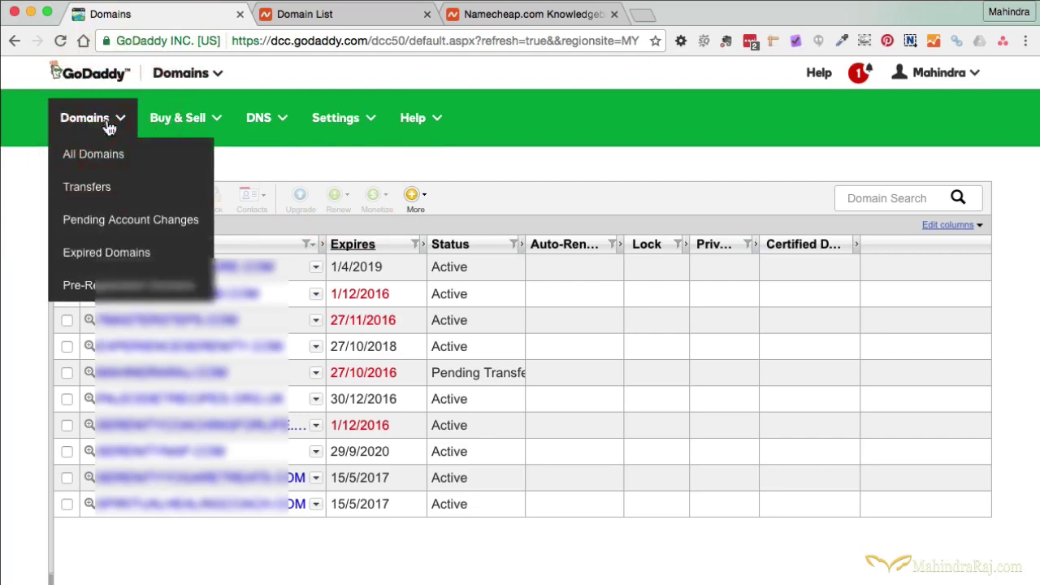
pyautogui.click(90, 188)
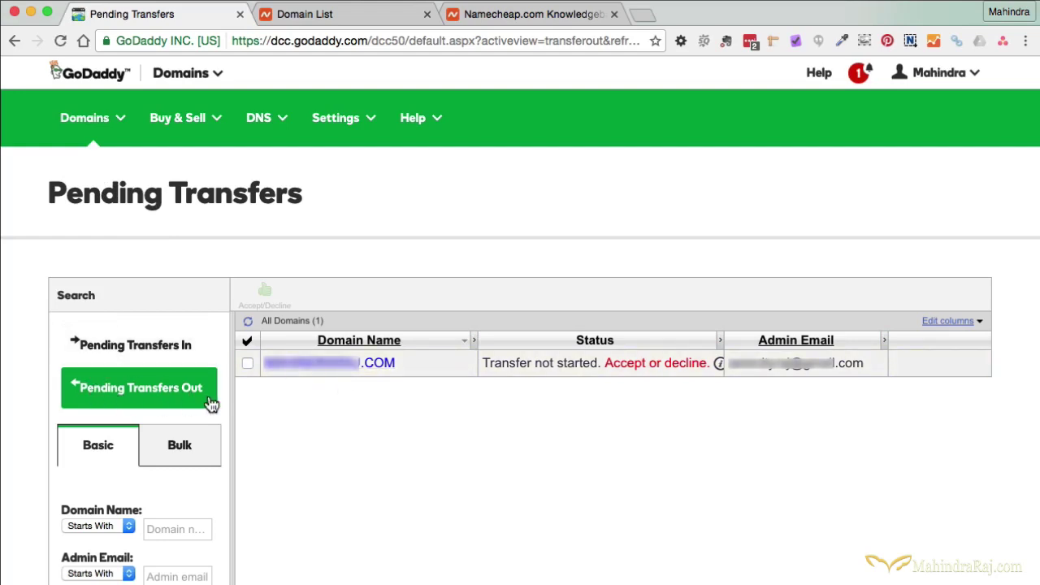
pyautogui.click(133, 400)
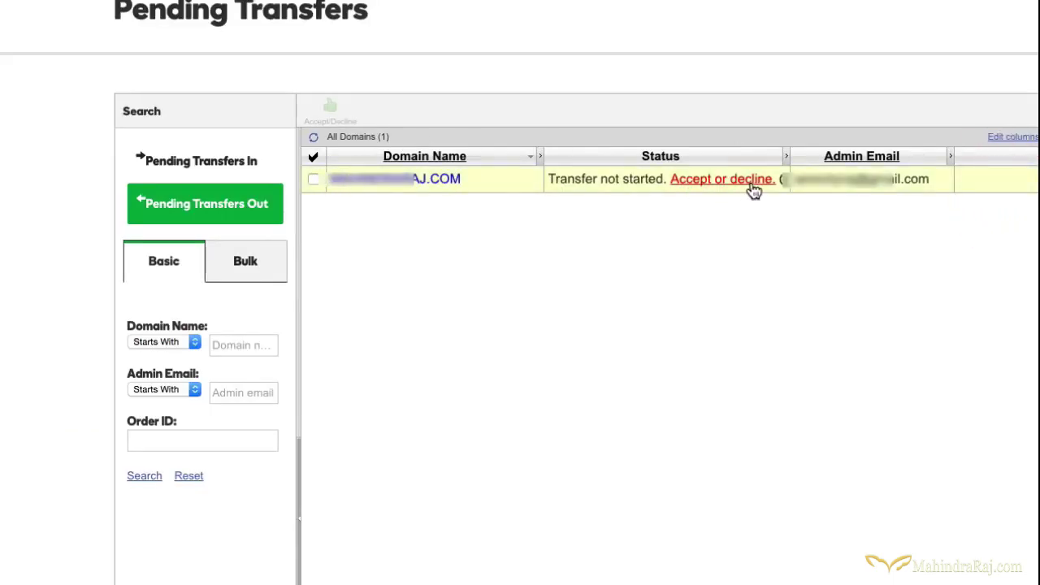
# Open the Accept or Decline confirmation for the pending outgoing domain and submit it with Accept transfer selected.
pyautogui.click(723, 183)
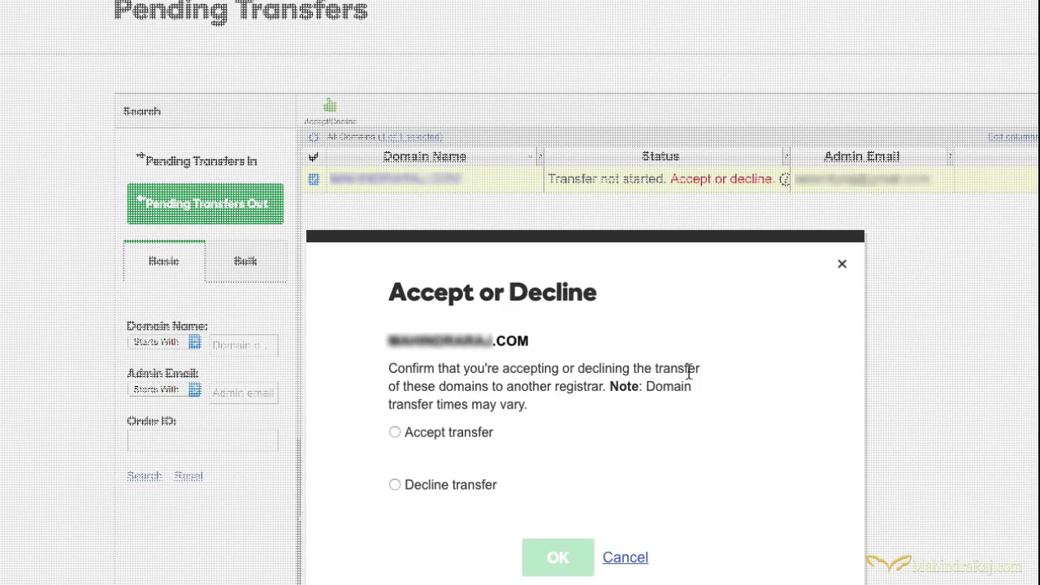
pyautogui.click(395, 432)
pyautogui.click(552, 558)
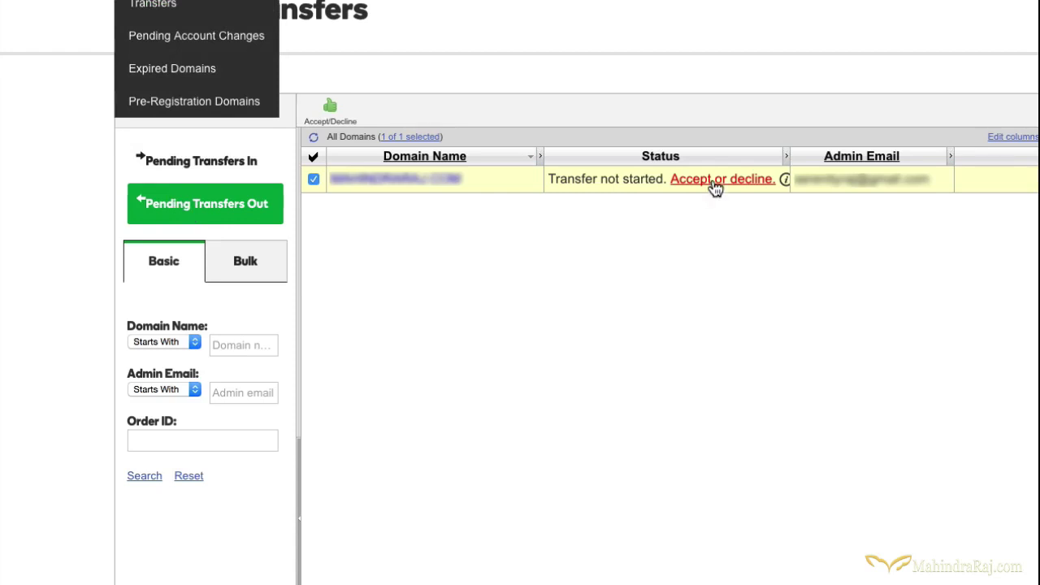
pyautogui.click(615, 416)
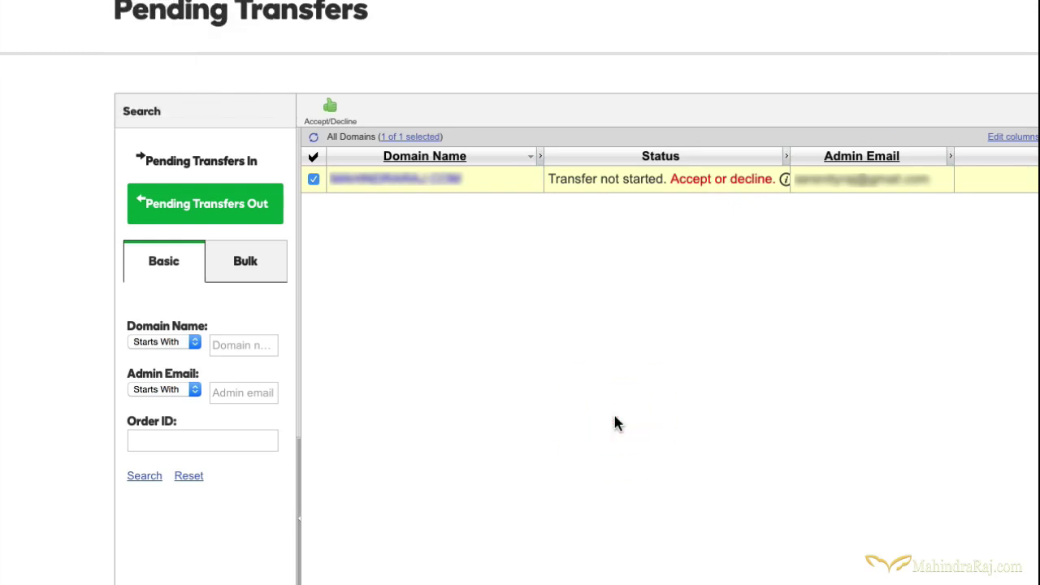